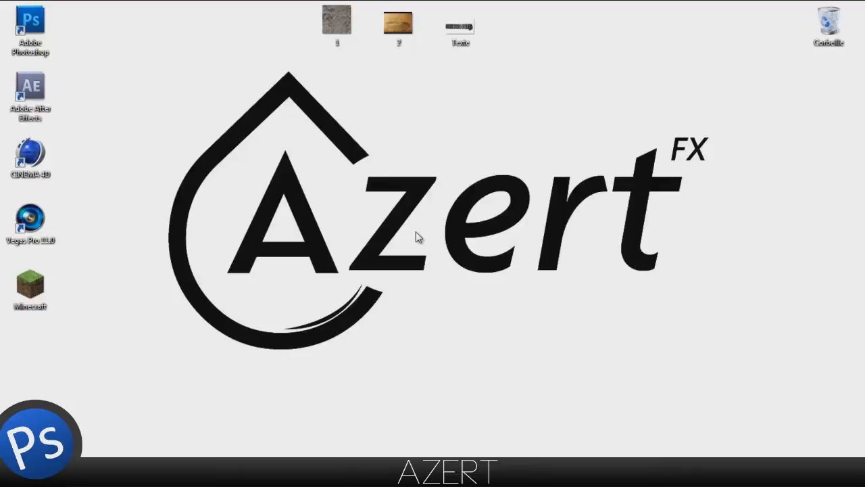
# Preview the source images Texte, 2 and 1 from the desktop in the photo viewer.
pyautogui.doubleClick(481, 34)
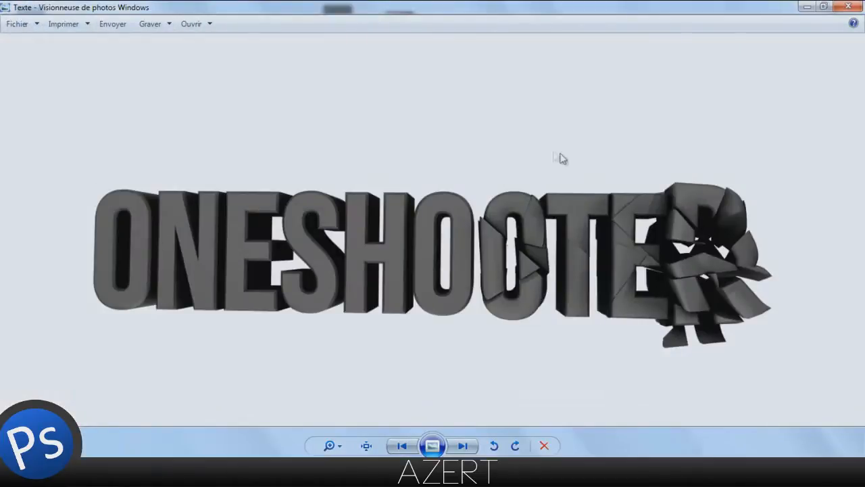
pyautogui.click(847, 6)
pyautogui.doubleClick(411, 33)
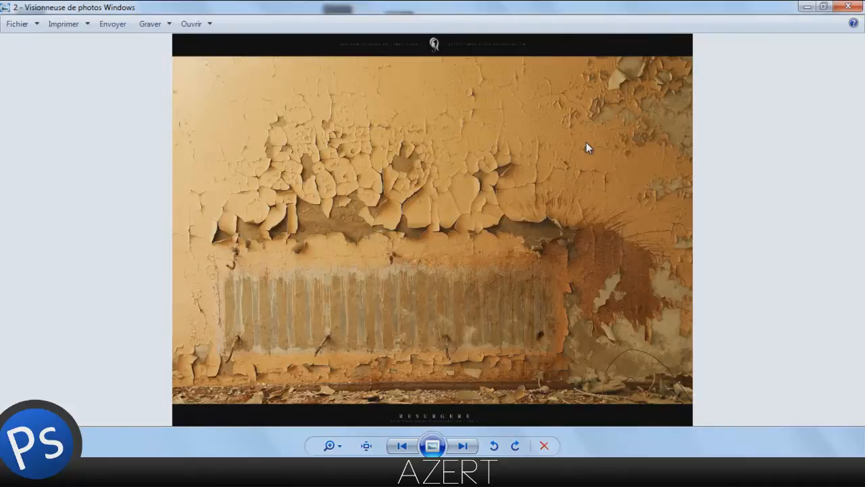
pyautogui.click(847, 6)
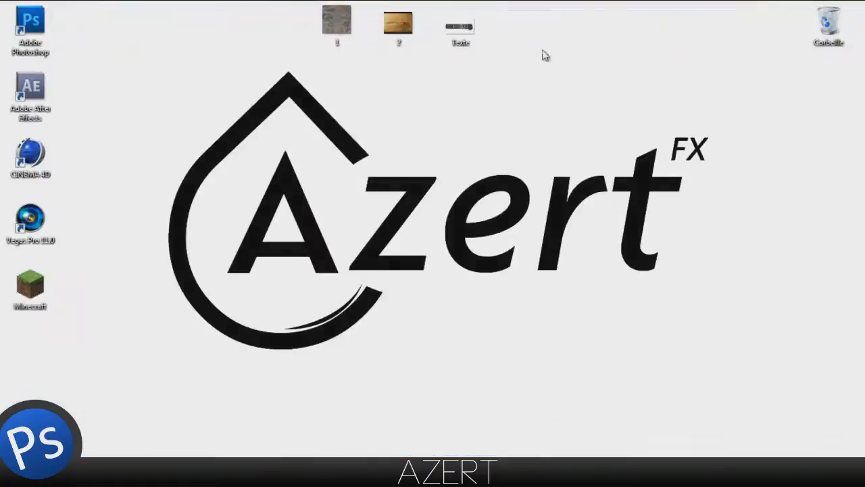
pyautogui.doubleClick(349, 27)
pyautogui.scroll(2, 405, 202)
pyautogui.scroll(-2, 369, 287)
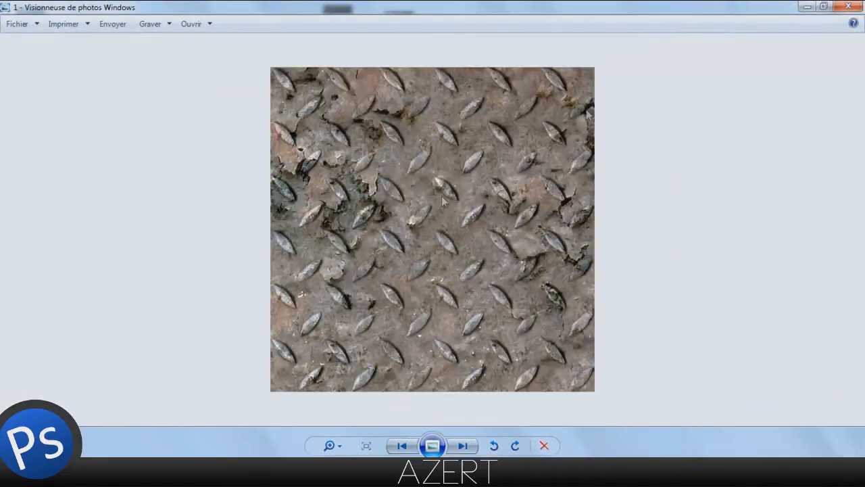
pyautogui.click(847, 6)
# Examine the peeling-wall texture 2 and the 3D text render Texte once more in the photo viewer.
pyautogui.doubleClick(398, 23)
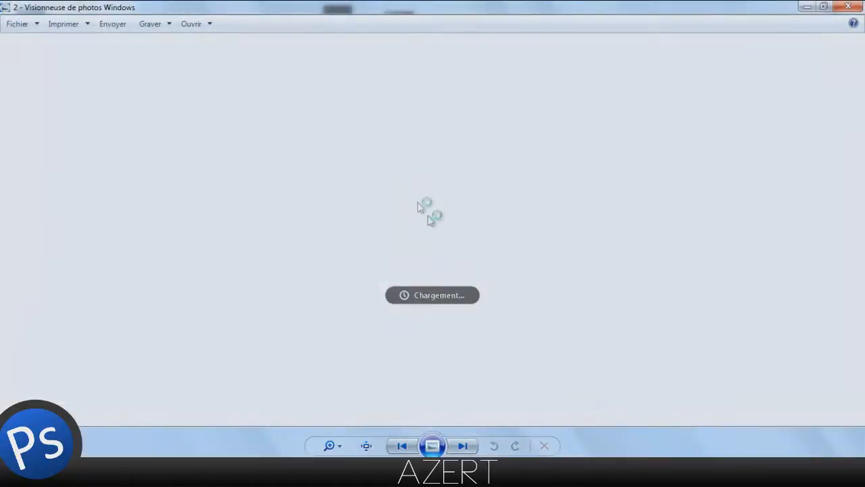
pyautogui.scroll(3, 413, 227)
pyautogui.scroll(-3, 413, 215)
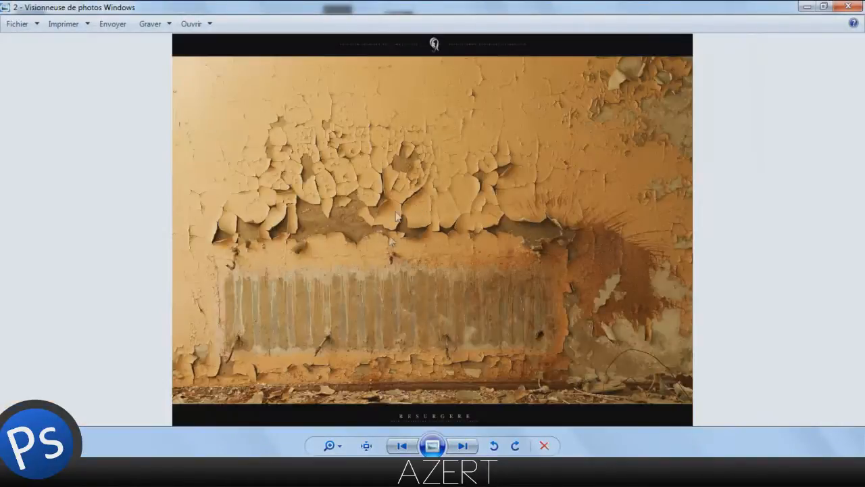
pyautogui.click(848, 6)
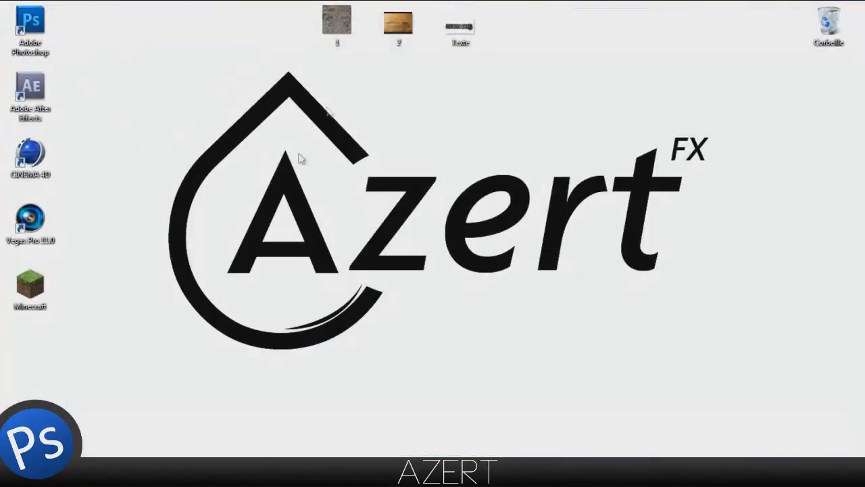
pyautogui.doubleClick(460, 27)
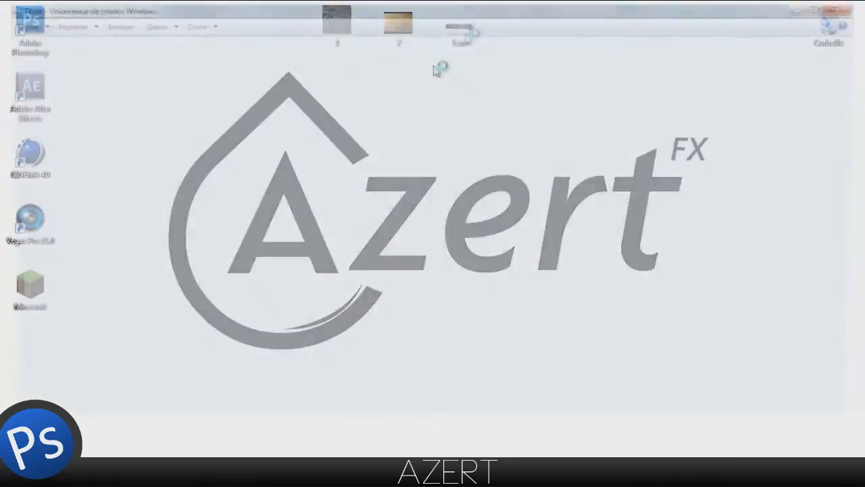
pyautogui.scroll(2, 331, 270)
pyautogui.scroll(-2, 341, 270)
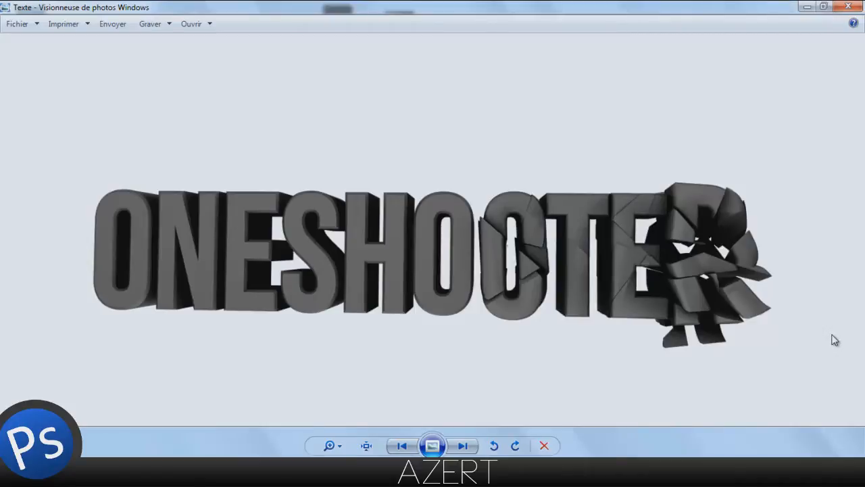
pyautogui.click(847, 6)
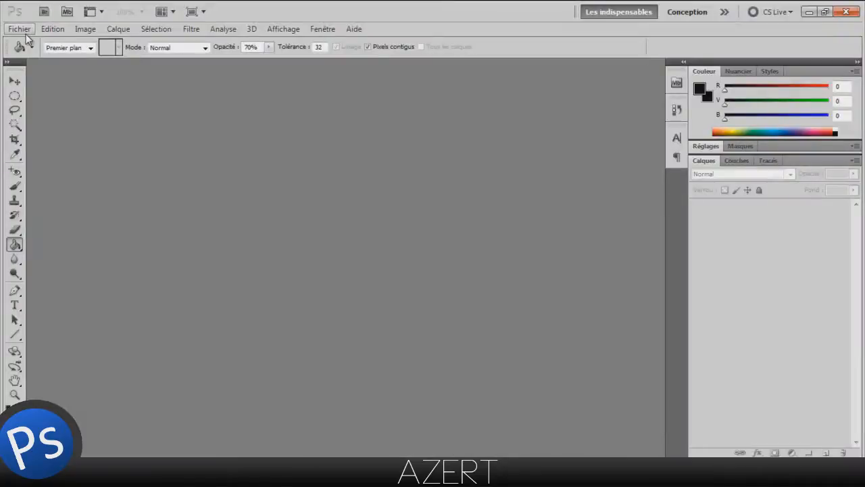
# In Photoshop, create a document named Tuto at 1920 × 1080 pixels, 72 pixels/inch, RGB, with a white background.
pyautogui.click(25, 31)
pyautogui.click(27, 39)
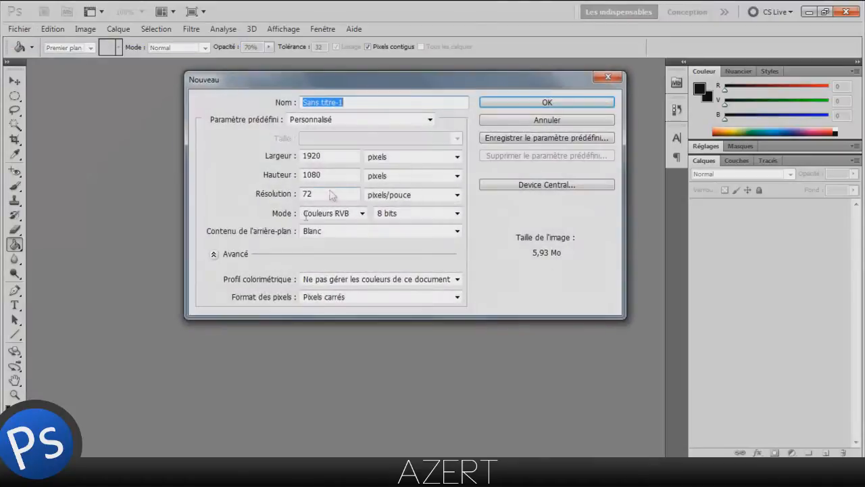
pyautogui.click(325, 156)
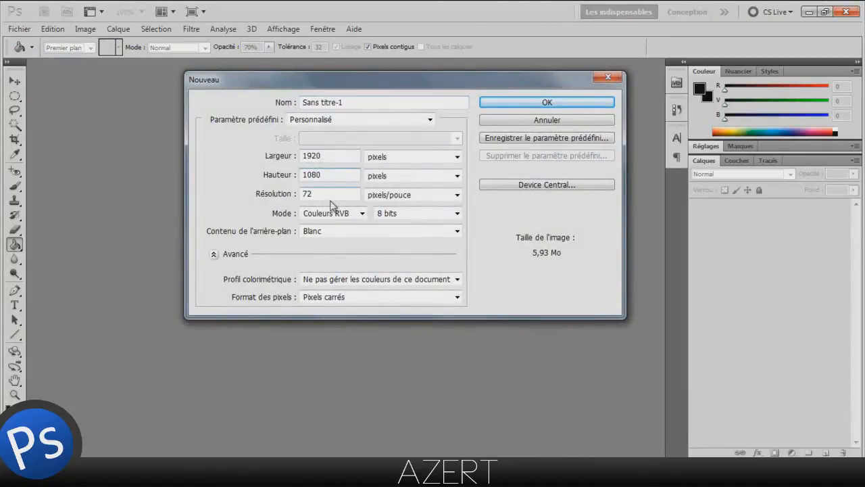
pyautogui.moveTo(354, 100); pyautogui.dragTo(156, 88)
pyautogui.write('Tuto')
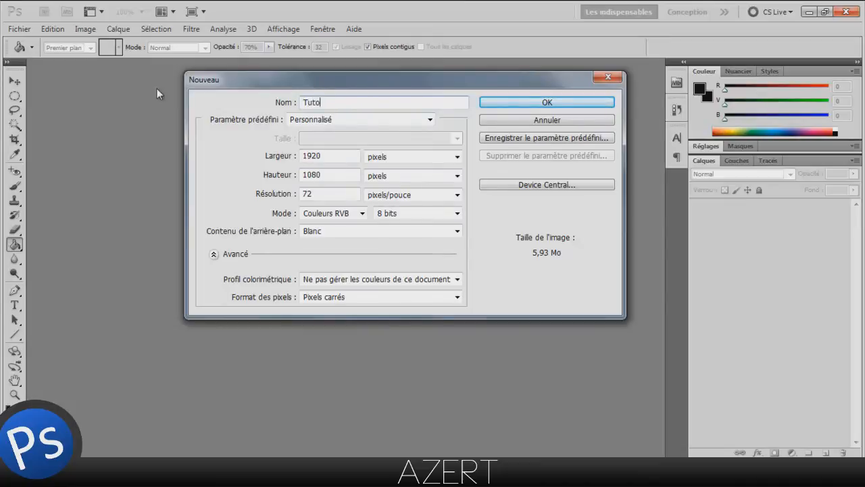
pyautogui.click(369, 241)
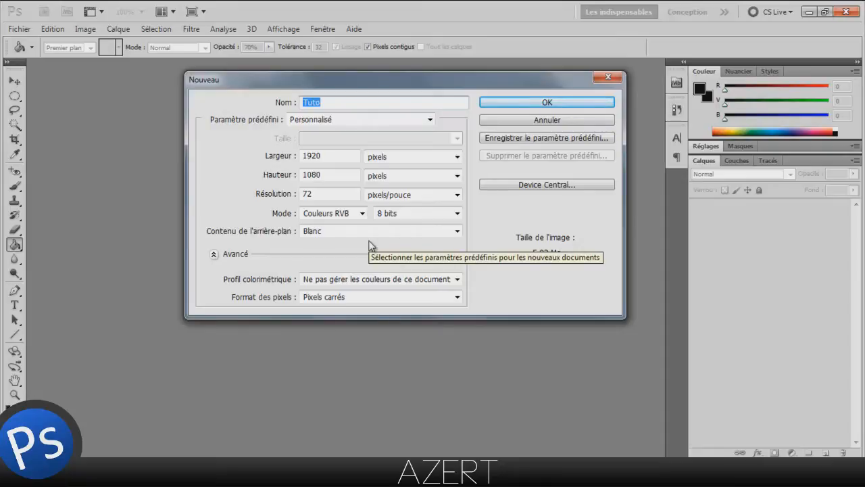
pyautogui.click(516, 102)
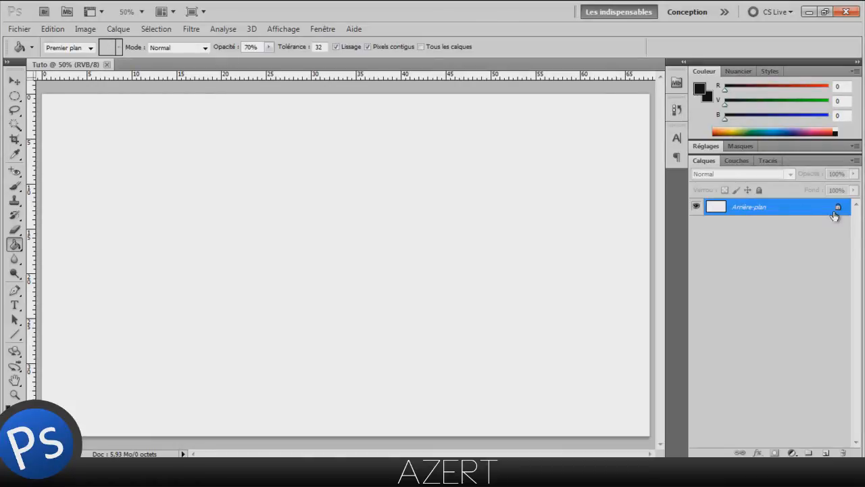
# Convert the locked background into a regular layer and rename it BG.
pyautogui.doubleClick(795, 215)
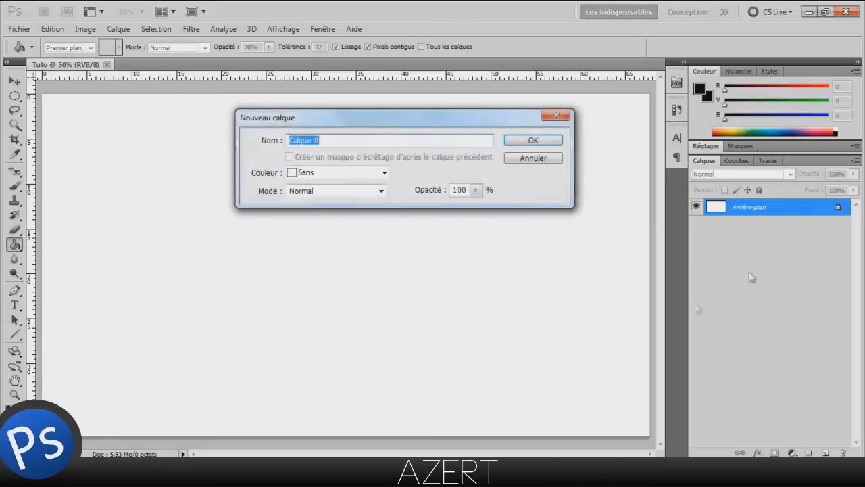
pyautogui.click(544, 141)
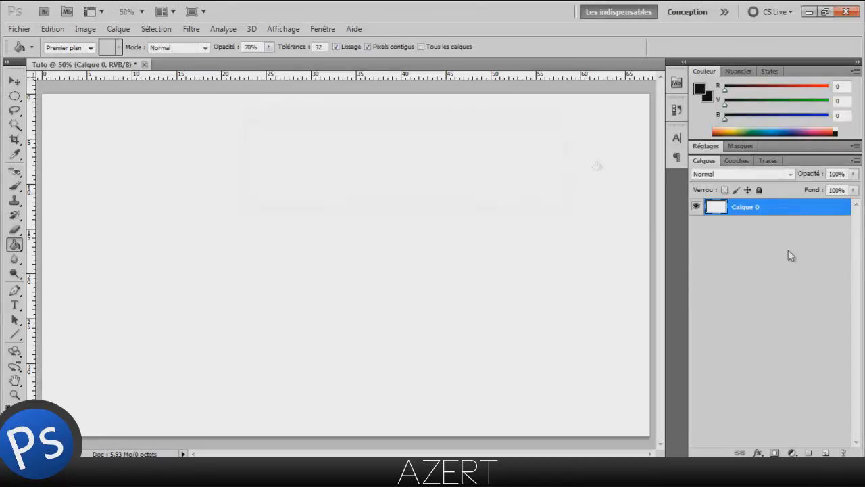
pyautogui.doubleClick(745, 208)
pyautogui.write('BG')
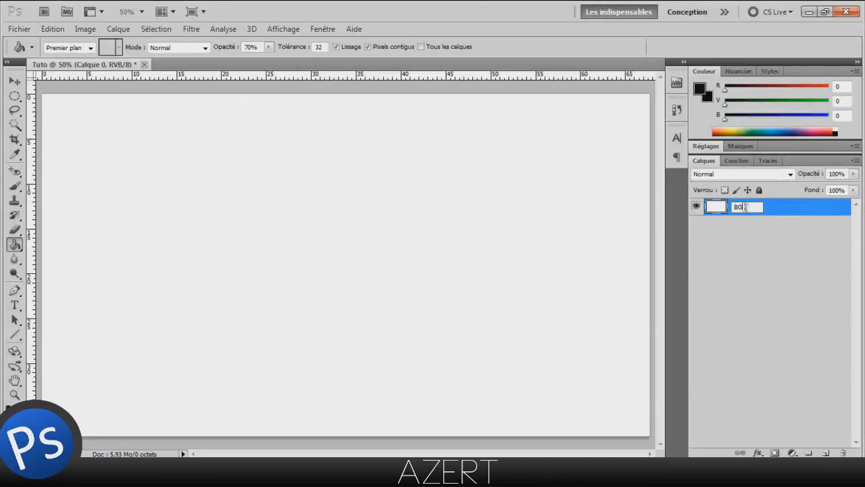
pyautogui.press('Return')
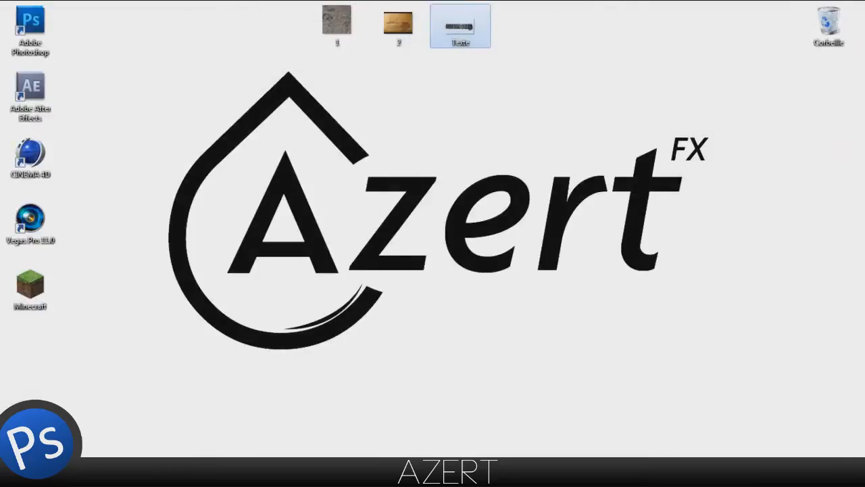
# Place the Texte image from the desktop into the document and enlarge it to span the canvas width.
pyautogui.moveTo(460, 25); pyautogui.dragTo(328, 275)
pyautogui.moveTo(417, 253); pyautogui.dragTo(316, 196)
pyautogui.moveTo(457, 329); pyautogui.dragTo(650, 438)
pyautogui.press('Return')
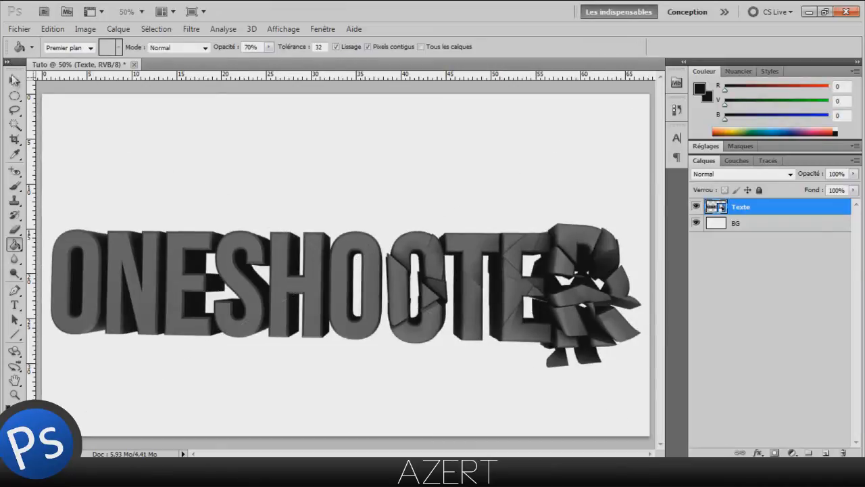
pyautogui.click(15, 81)
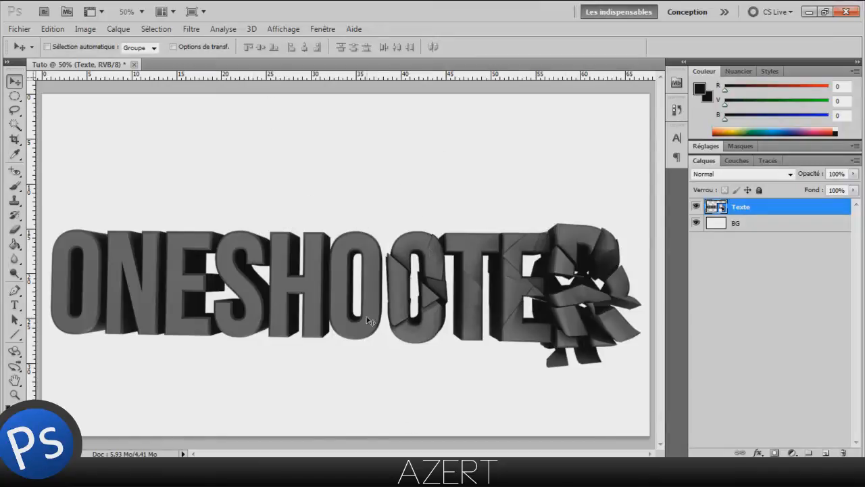
pyautogui.click(18, 28)
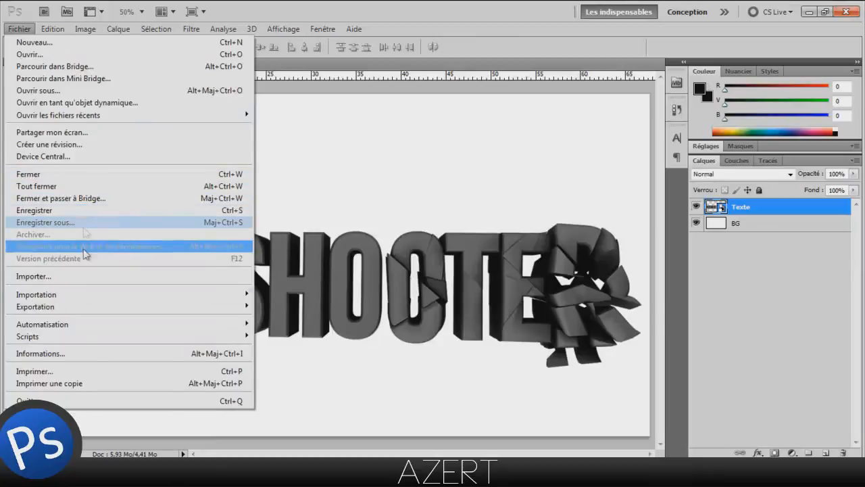
pyautogui.click(86, 277)
pyautogui.click(395, 236)
pyautogui.click(610, 56)
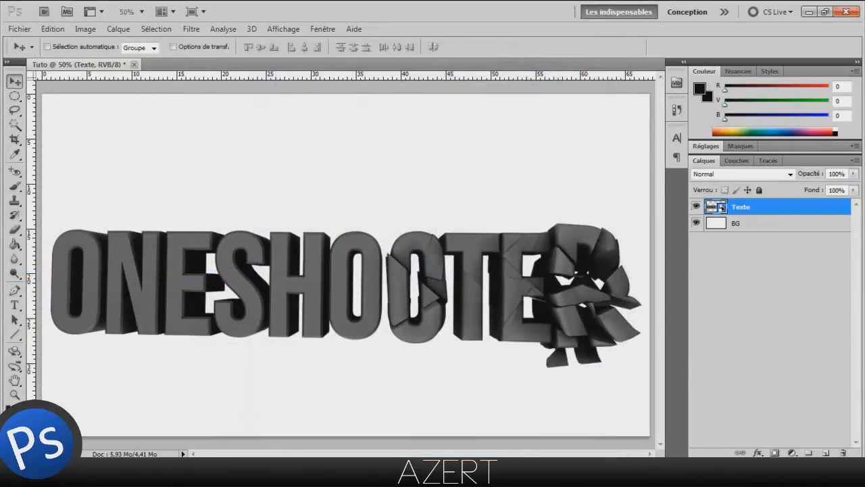
# Place wall texture image 2 from the desktop above the text and scale and position it to cover the canvas.
pyautogui.click(809, 12)
pyautogui.moveTo(397, 25); pyautogui.dragTo(334, 254)
pyautogui.moveTo(468, 319); pyautogui.dragTo(370, 319)
pyautogui.moveTo(479, 95); pyautogui.dragTo(581, 18)
pyautogui.moveTo(422, 267); pyautogui.dragTo(401, 344)
pyautogui.moveTo(560, 310); pyautogui.dragTo(578, 308)
pyautogui.moveTo(579, 96); pyautogui.dragTo(659, 39)
pyautogui.moveTo(619, 150); pyautogui.dragTo(619, 188)
pyautogui.press('Return')
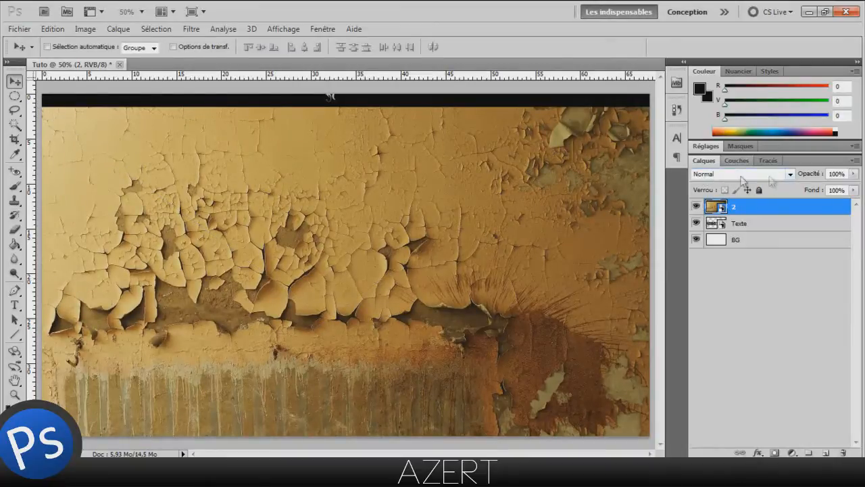
# Set the texture layer 2 blend mode to Incrustation (Overlay) and shift the texture slightly upward over the letters.
pyautogui.click(785, 175)
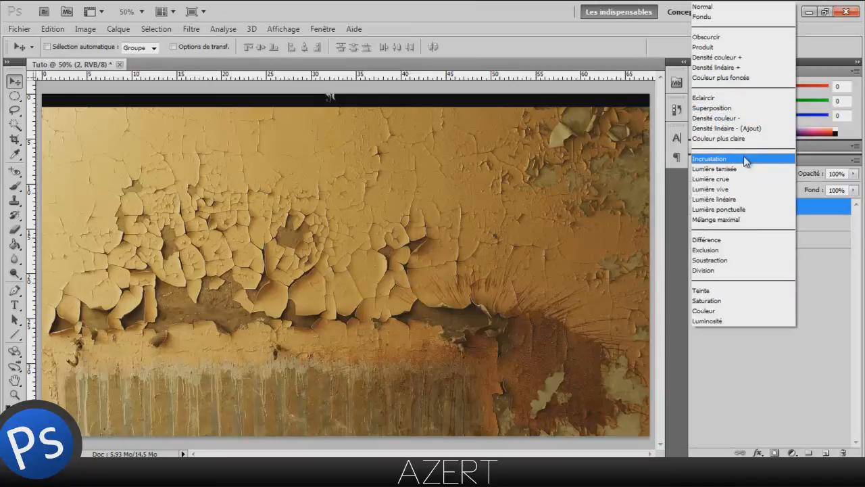
pyautogui.click(744, 159)
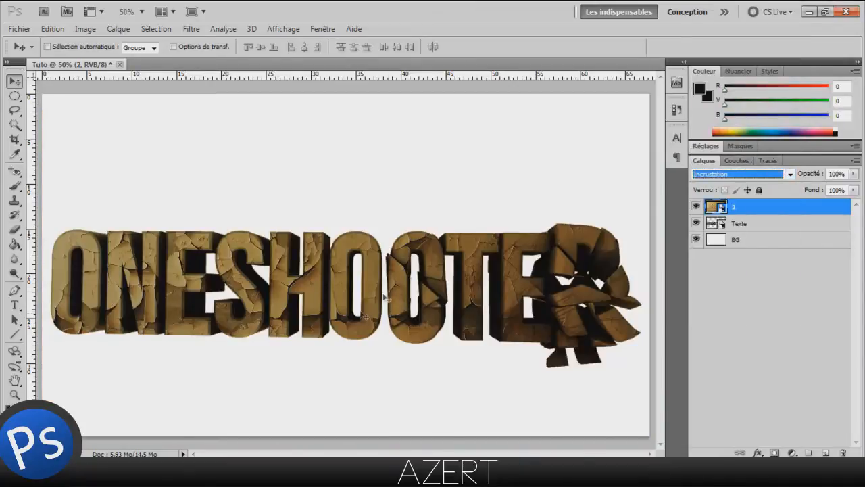
pyautogui.moveTo(401, 294)
pyautogui.mouseDown()
pyautogui.moveTo(413, 275)
pyautogui.moveTo(408, 286)
pyautogui.moveTo(399, 279)
pyautogui.mouseUp()
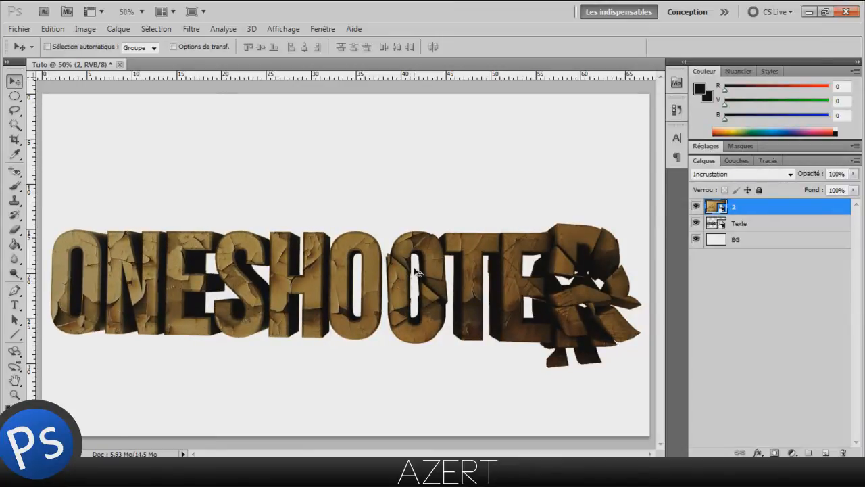
# Fill the BG layer with the black foreground colour at 70% opacity using the Paint Bucket.
pyautogui.click(735, 239)
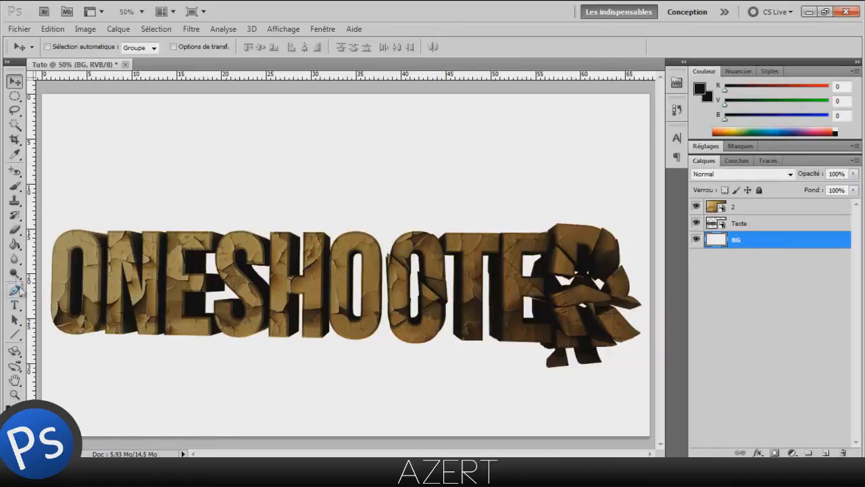
pyautogui.click(15, 244)
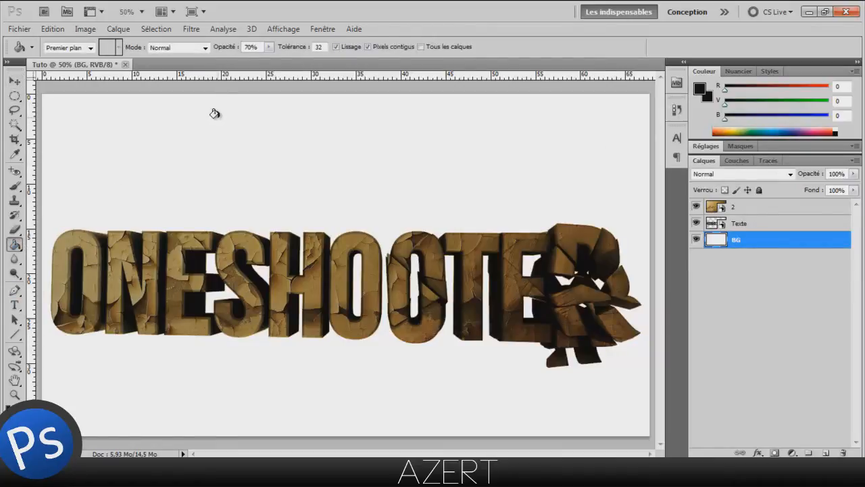
pyautogui.click(216, 116)
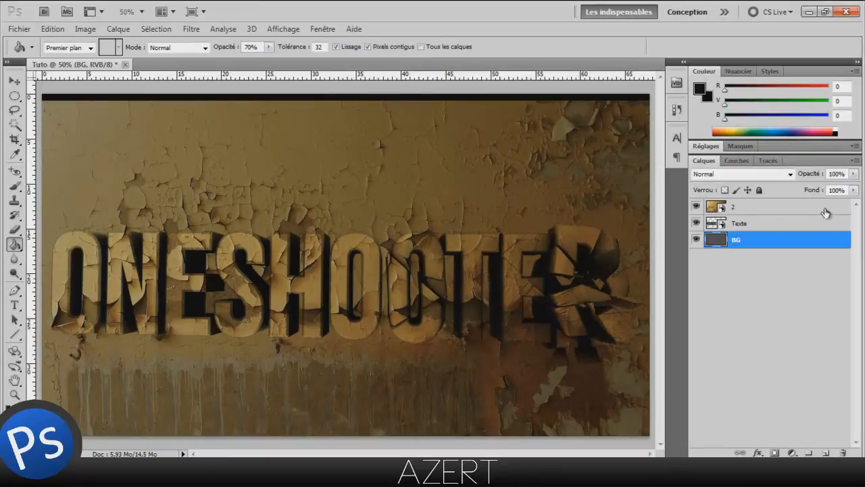
# Rasterize the texture layer 2.
pyautogui.rightClick(770, 211)
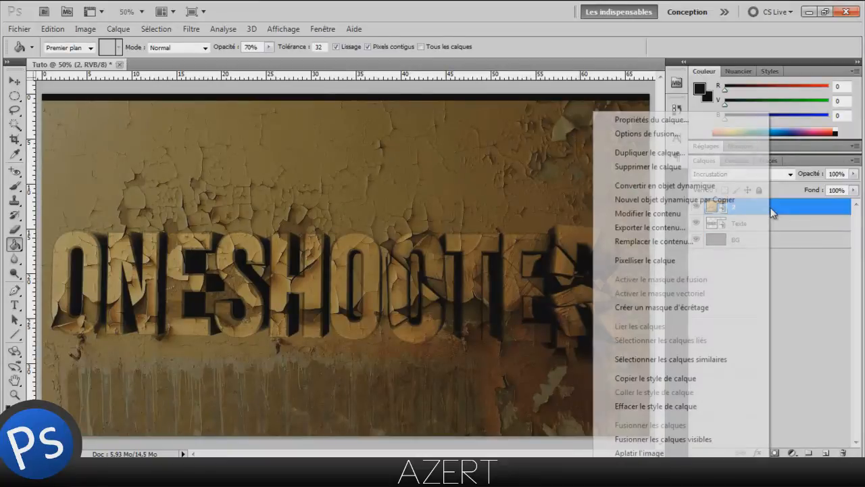
pyautogui.click(674, 261)
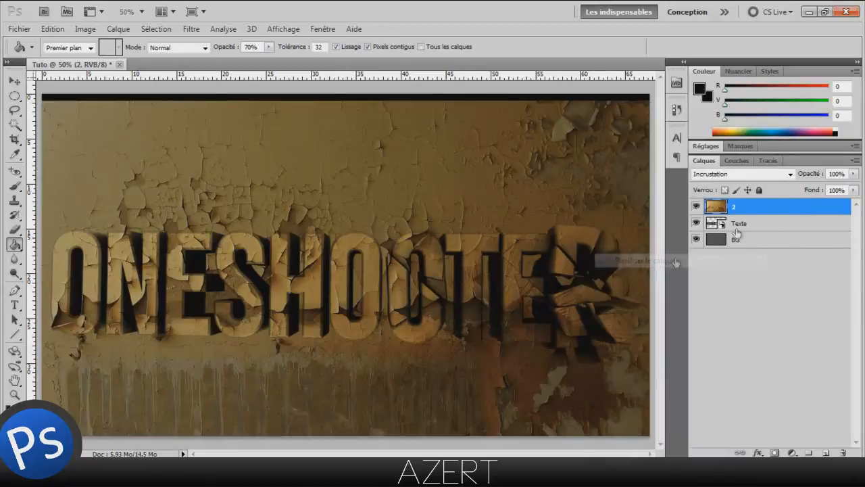
pyautogui.rightClick(762, 206)
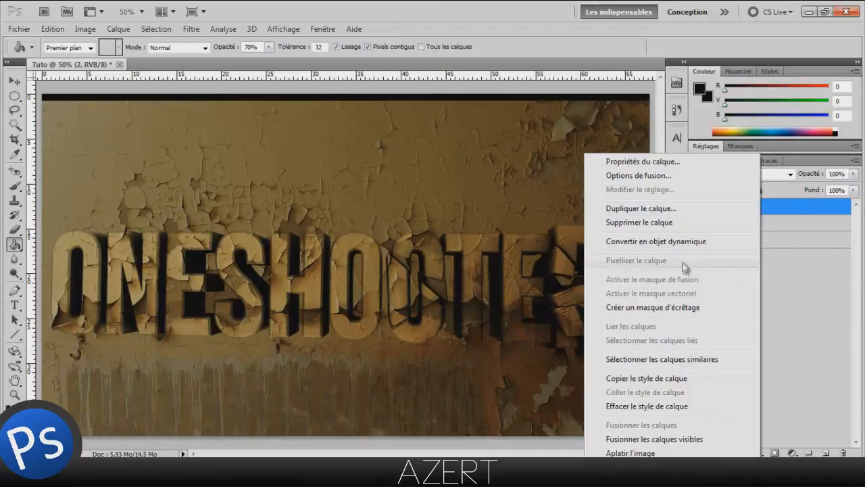
pyautogui.click(794, 257)
# Load the Texte layer's transparency as a new selection around the letters.
pyautogui.click(767, 227)
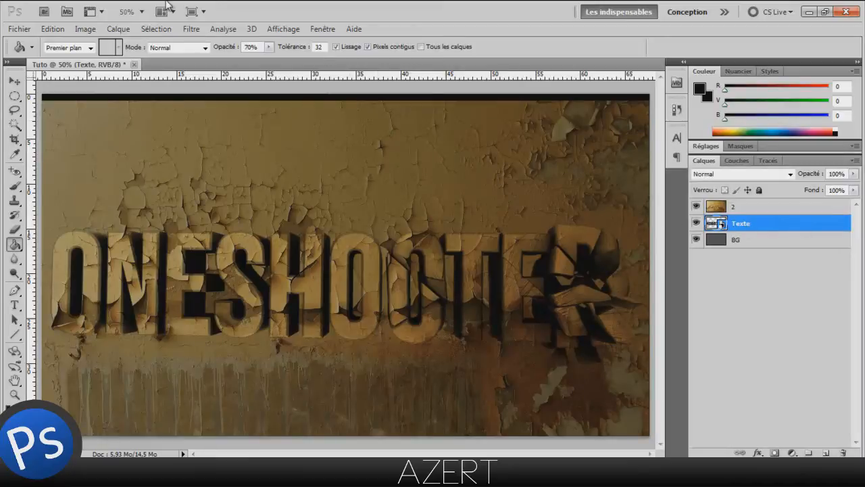
pyautogui.click(152, 31)
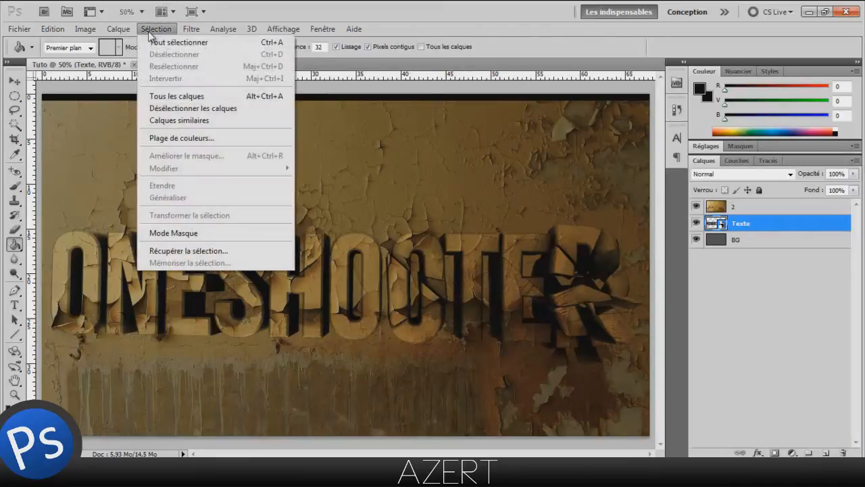
pyautogui.click(206, 247)
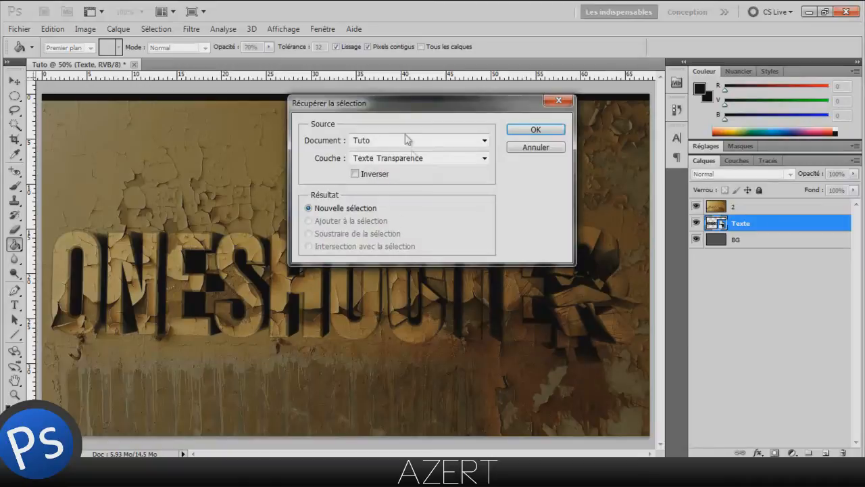
pyautogui.click(526, 129)
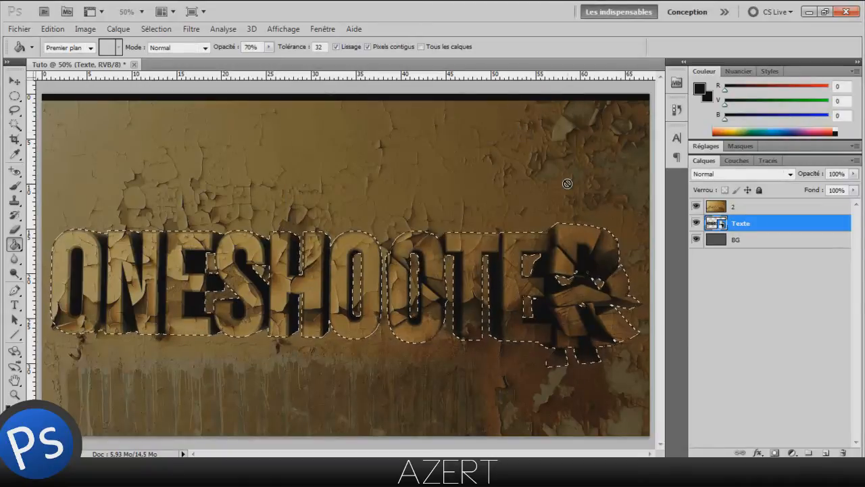
# Rename layer 2 as Texture.
pyautogui.click(761, 210)
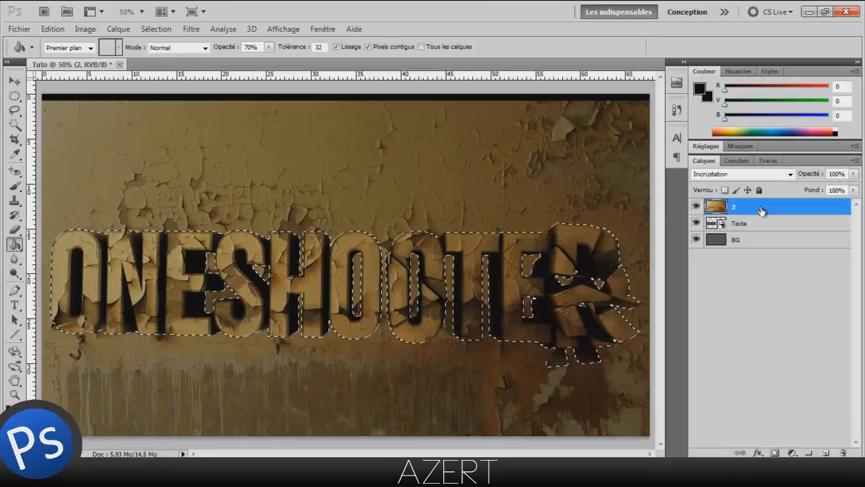
pyautogui.doubleClick(736, 206)
pyautogui.write('Texture')
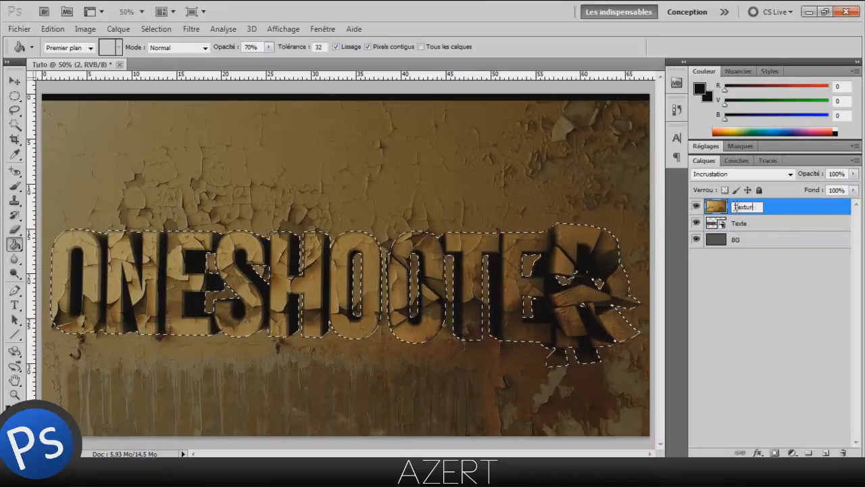
pyautogui.press('Return')
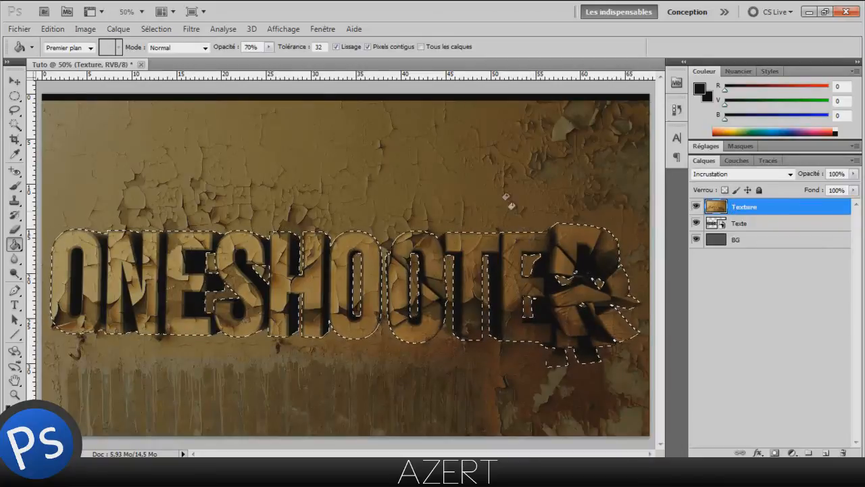
# Invert the letter selection, delete the texture outside the letters and clear the selection.
pyautogui.click(18, 98)
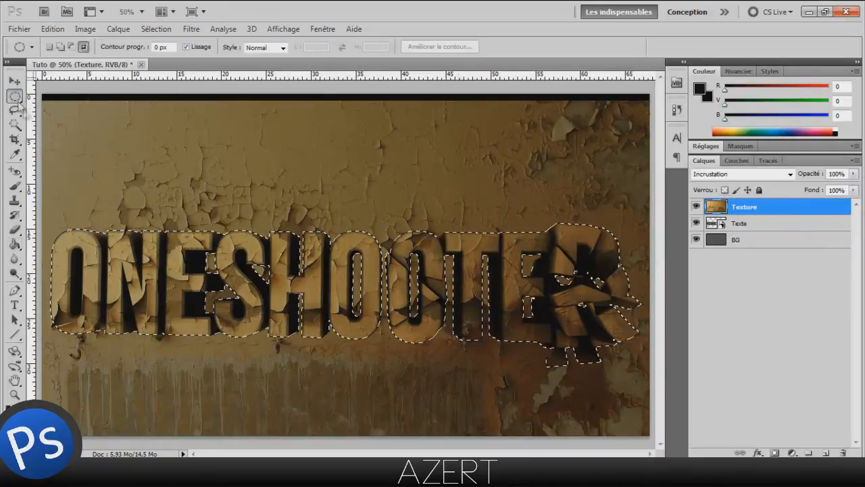
pyautogui.click(54, 95)
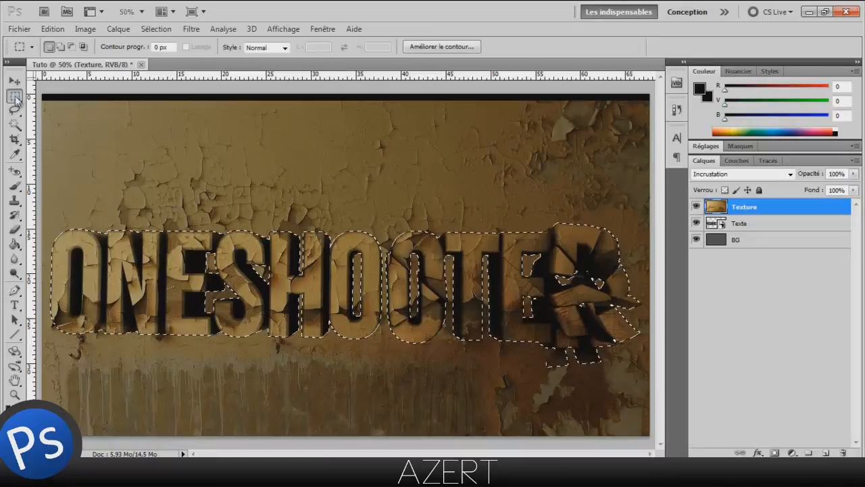
pyautogui.rightClick(317, 181)
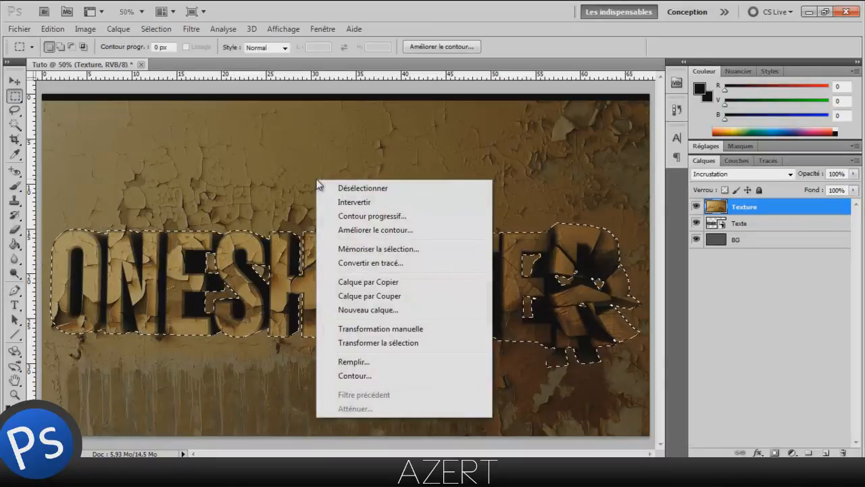
pyautogui.click(363, 203)
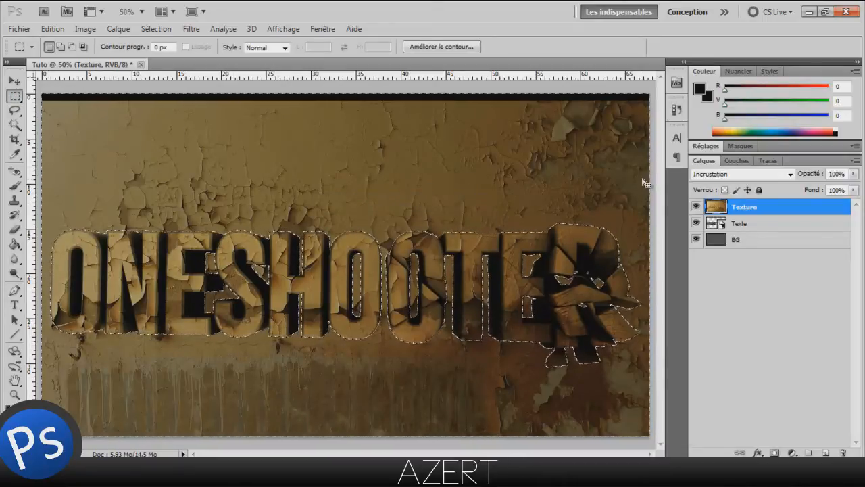
pyautogui.press('Delete')
pyautogui.rightClick(576, 166)
pyautogui.click(622, 171)
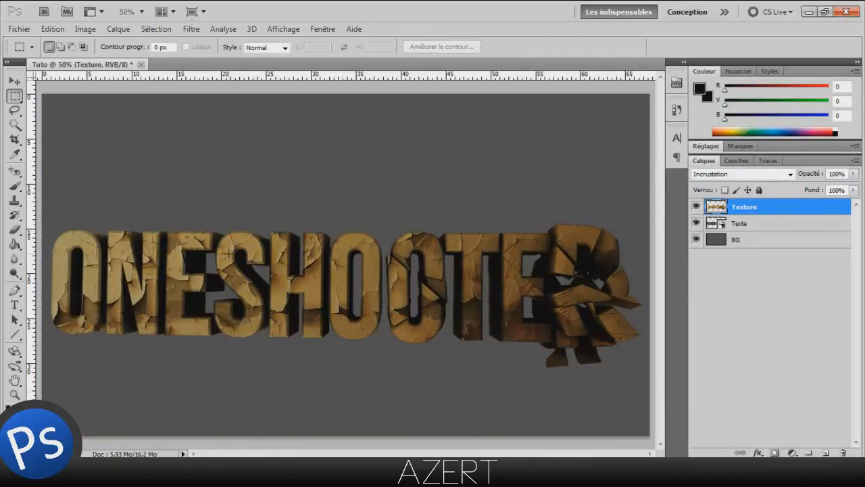
# Hide the BG layer so the letters stand on a transparent background.
pyautogui.click(141, 11)
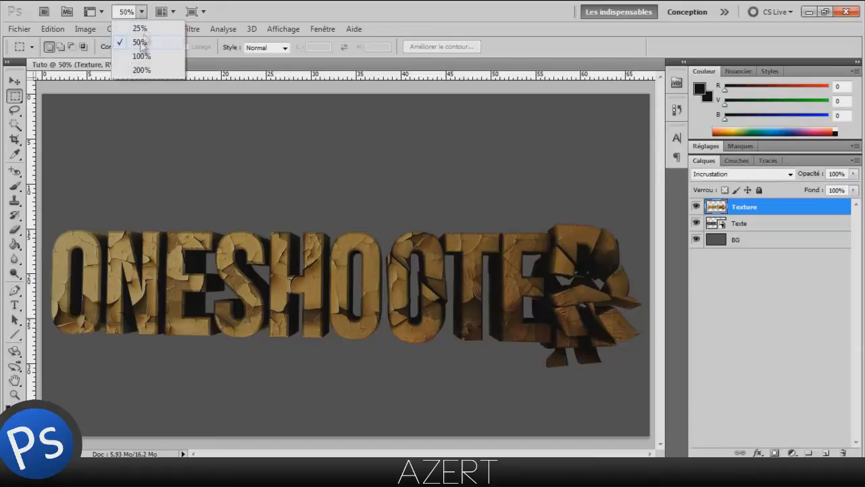
pyautogui.click(140, 68)
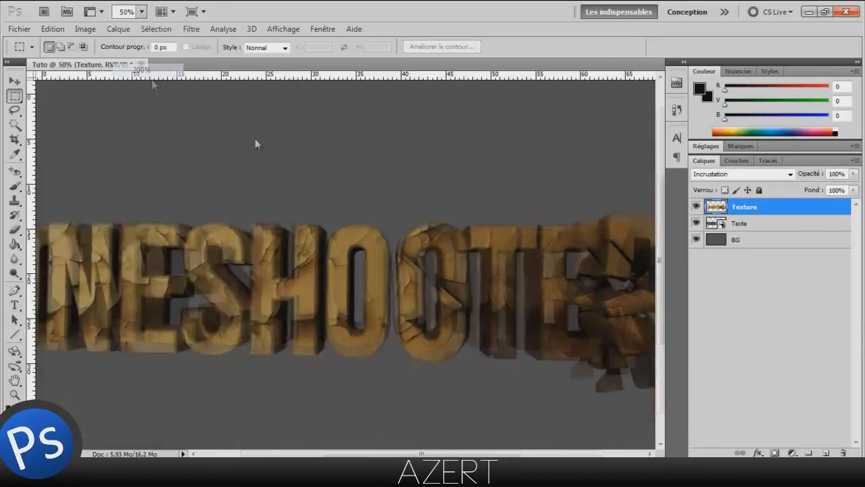
pyautogui.click(696, 239)
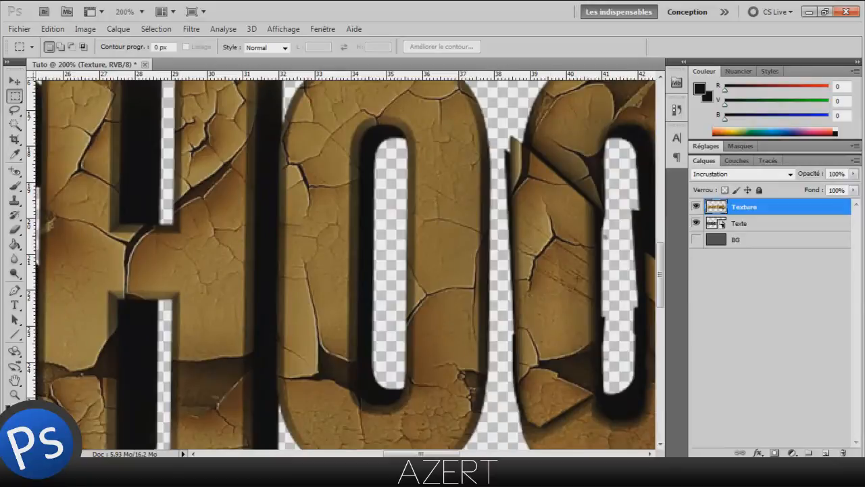
pyautogui.scroll(3, 545, 274)
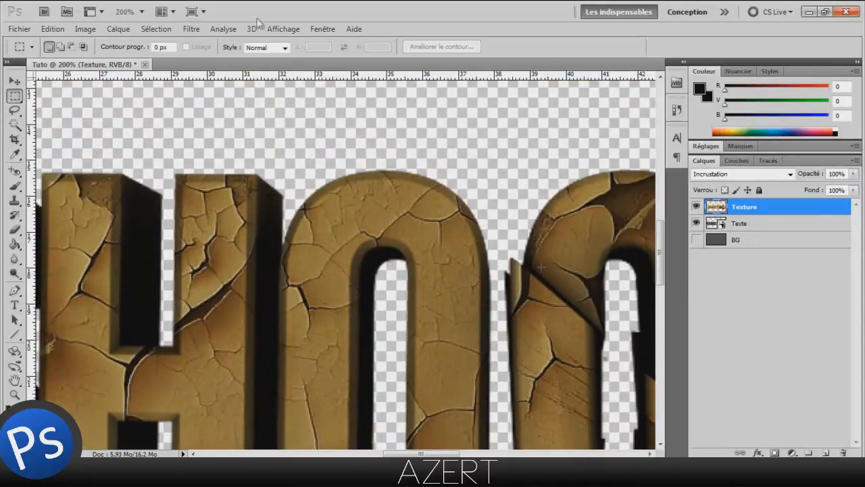
# Set up the Eraser with a soft 34 px brush, 49% opacity and 21% flow.
pyautogui.click(14, 230)
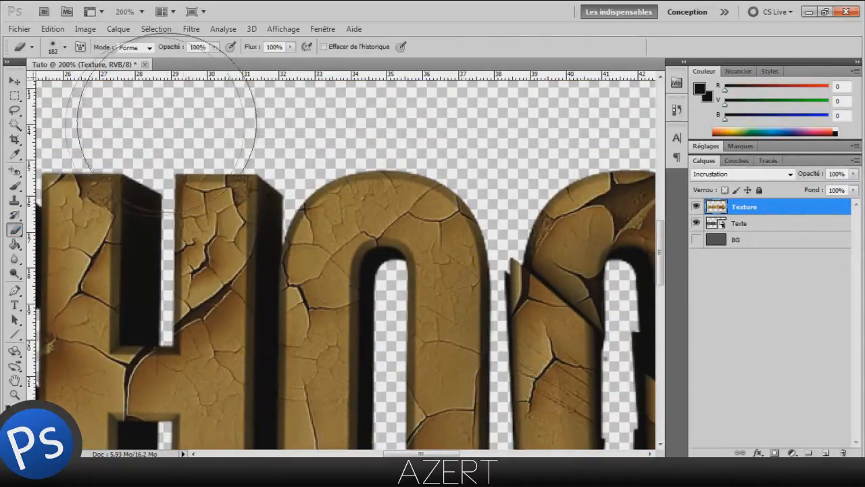
pyautogui.click(65, 49)
pyautogui.moveTo(62, 81); pyautogui.dragTo(60, 81)
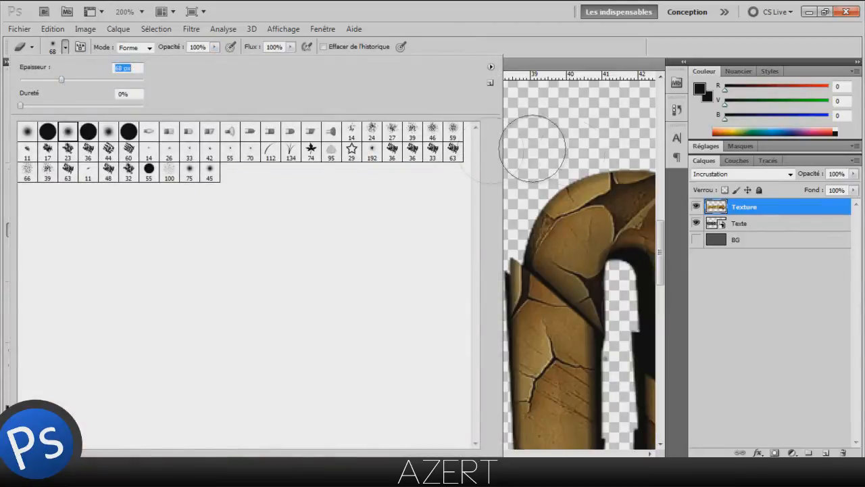
pyautogui.click(587, 127)
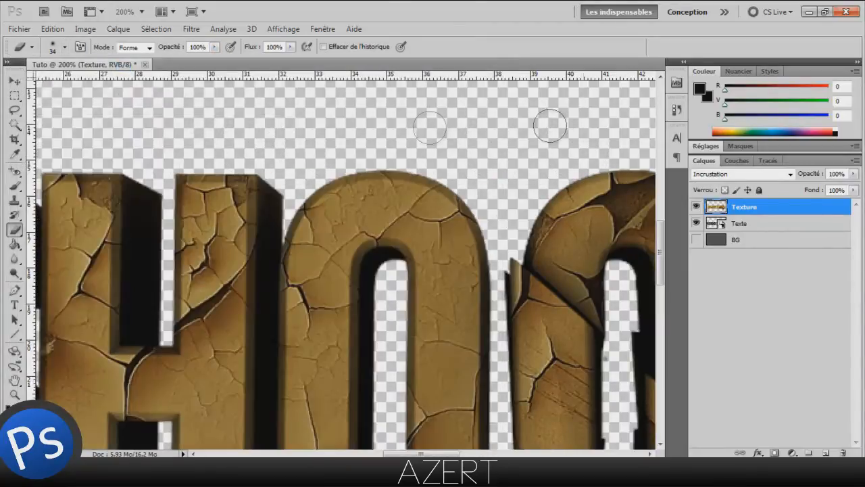
pyautogui.scroll(-1, 353, 131)
pyautogui.scroll(2, 353, 130)
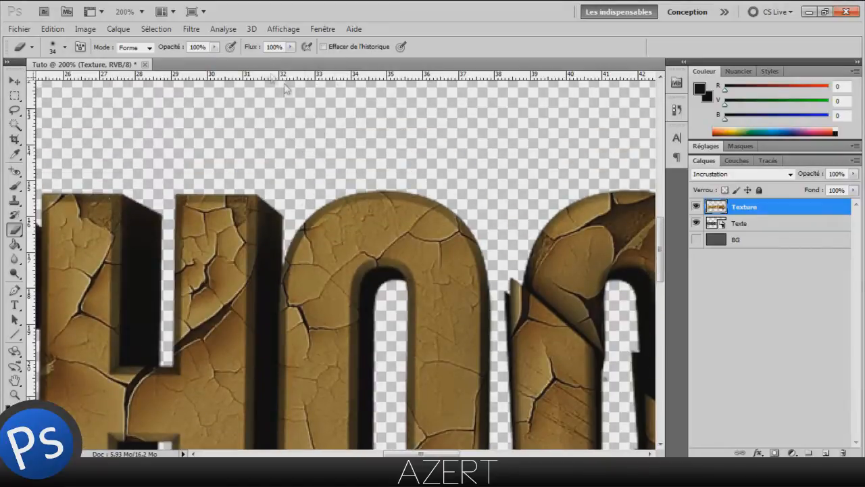
pyautogui.click(213, 48)
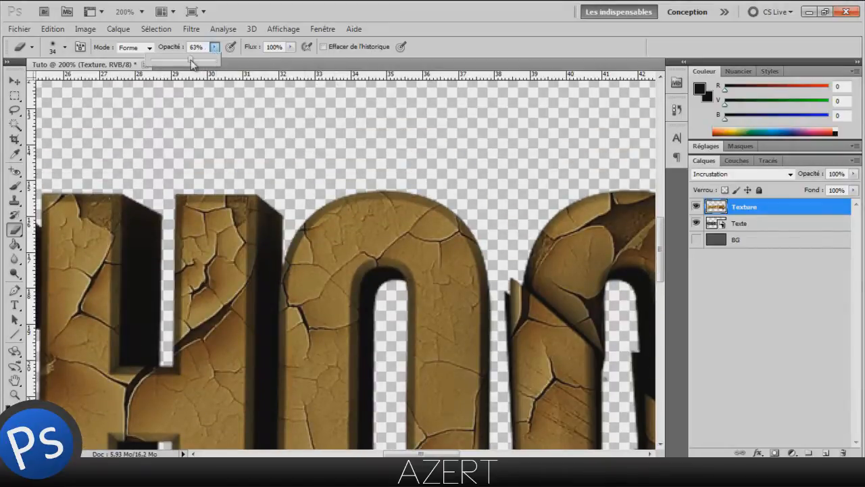
pyautogui.click(289, 46)
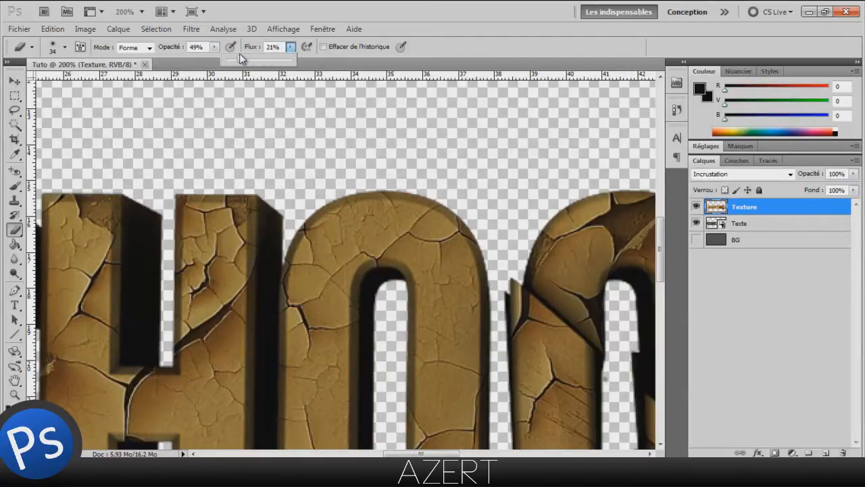
pyautogui.click(464, 39)
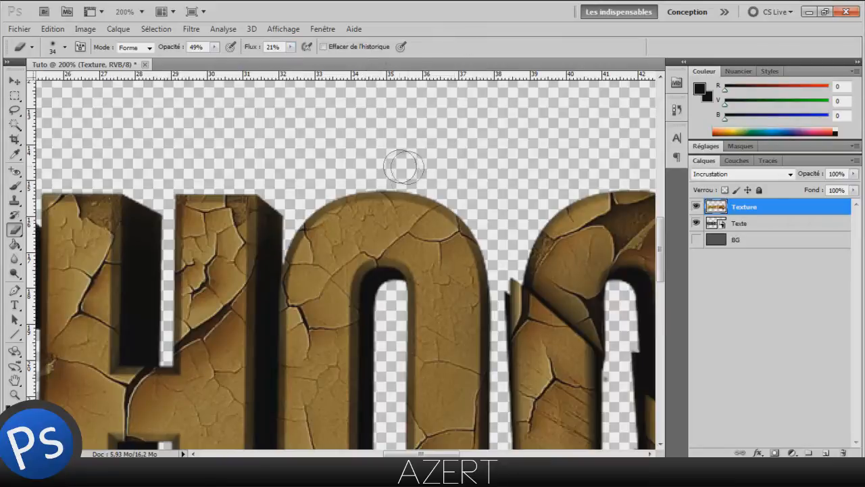
# Examine the sides and edges of the letters H, S, E and N, comparing them with and without the Texture layer.
pyautogui.scroll(-1, 403, 167)
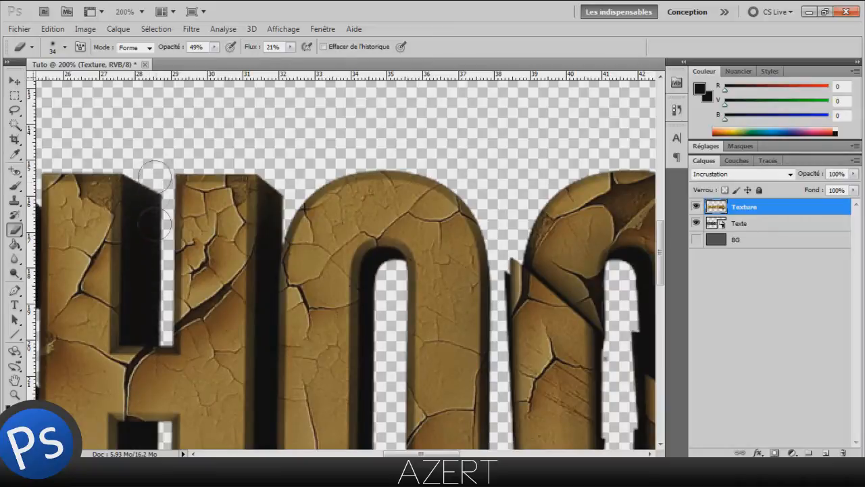
pyautogui.moveTo(421, 454); pyautogui.dragTo(378, 453)
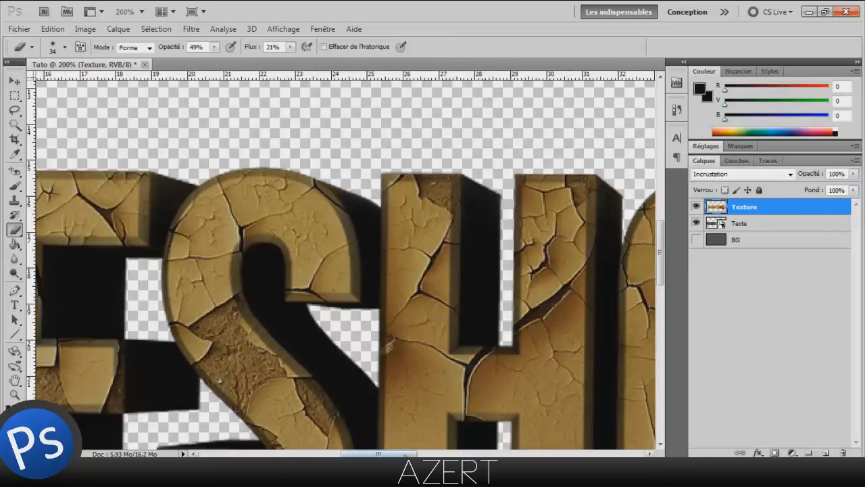
pyautogui.moveTo(407, 454); pyautogui.dragTo(372, 454)
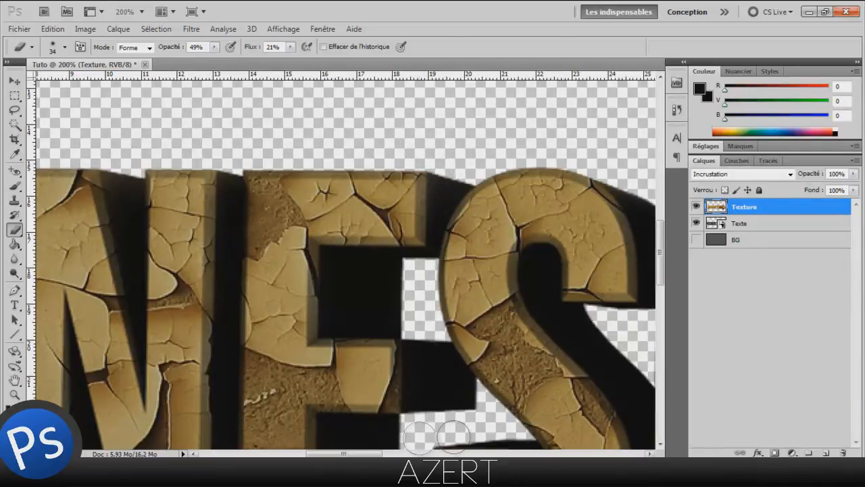
pyautogui.moveTo(489, 281); pyautogui.dragTo(571, 200)
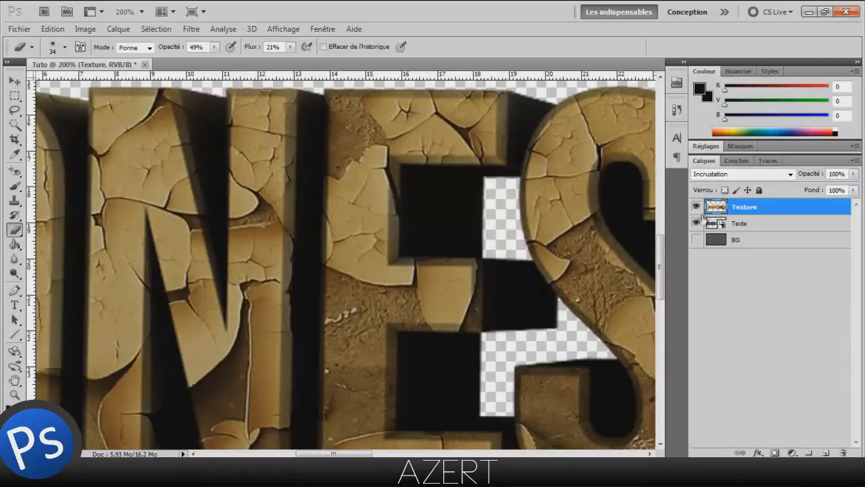
pyautogui.click(697, 208)
pyautogui.click(697, 209)
pyautogui.scroll(-2, 216, 391)
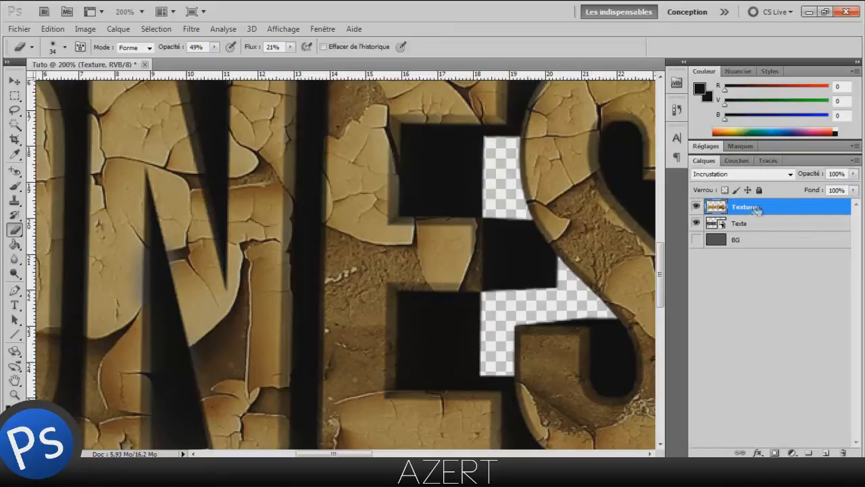
# Hide the Texture layer and place image 1 from the desktop above it.
pyautogui.click(140, 11)
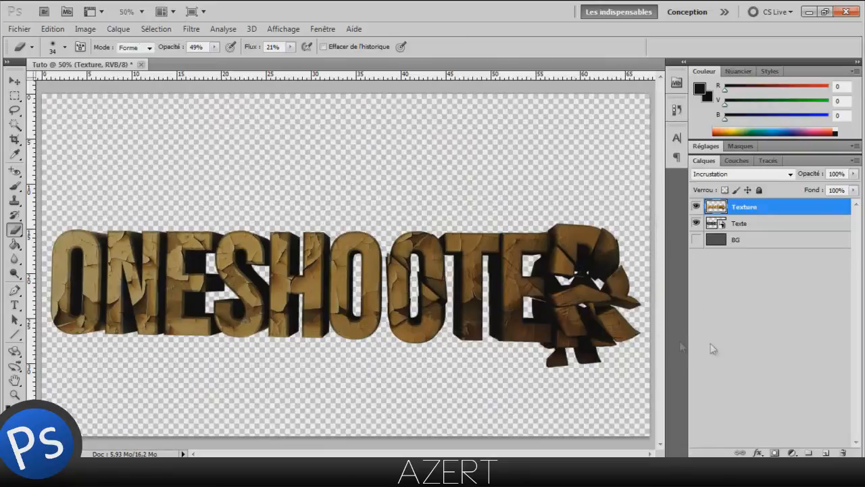
pyautogui.click(696, 207)
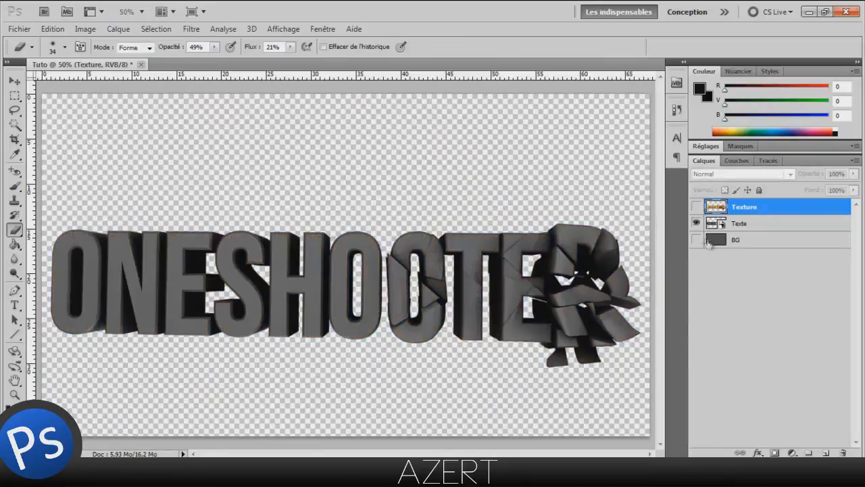
pyautogui.click(20, 28)
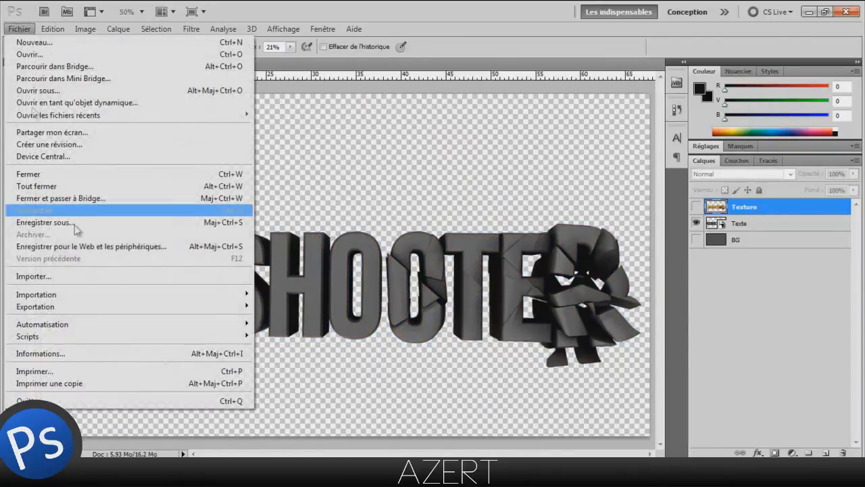
pyautogui.click(80, 276)
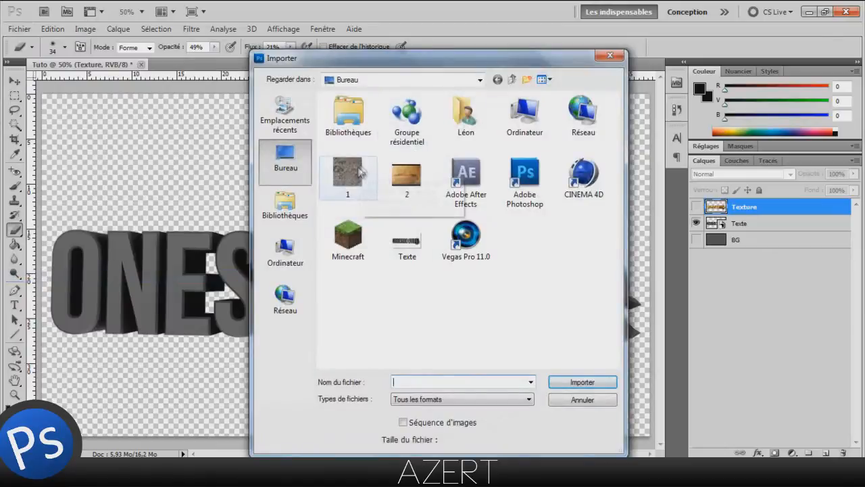
pyautogui.click(348, 177)
pyautogui.click(582, 382)
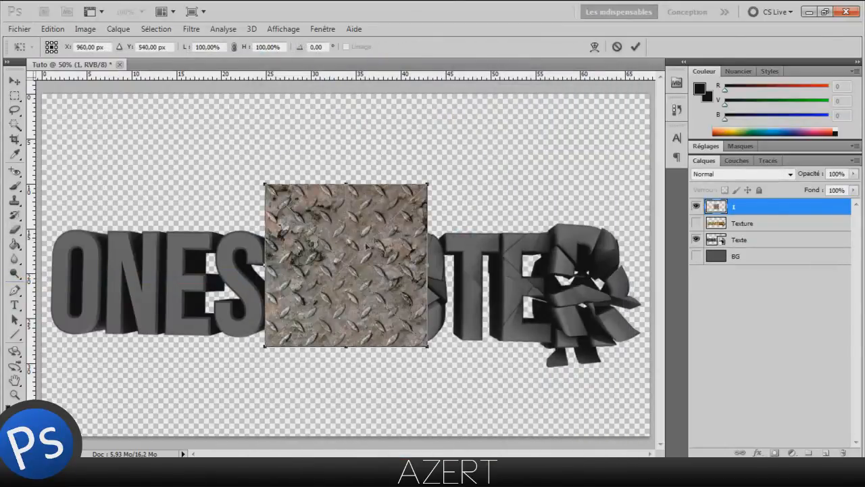
# Enlarge the placed metal plate image to about 188% and position it over the letters at the start of the text.
pyautogui.moveTo(232, 274); pyautogui.dragTo(131, 286)
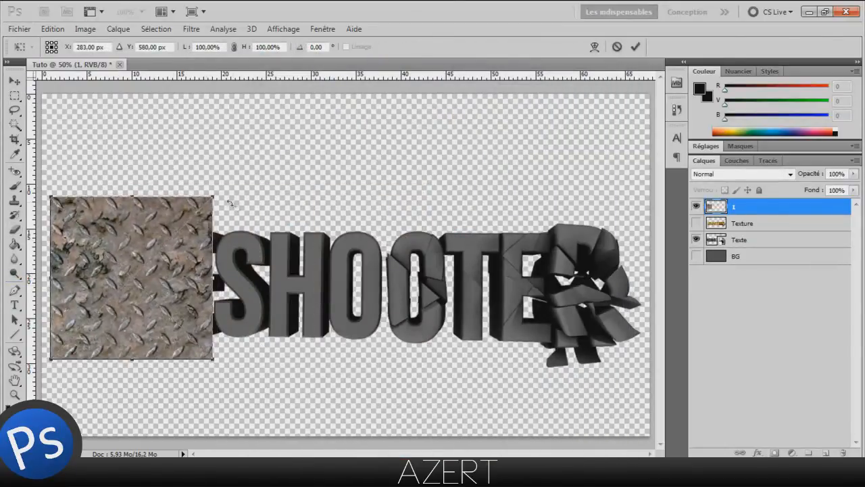
pyautogui.moveTo(217, 200); pyautogui.dragTo(427, 129)
pyautogui.moveTo(308, 233); pyautogui.dragTo(294, 288)
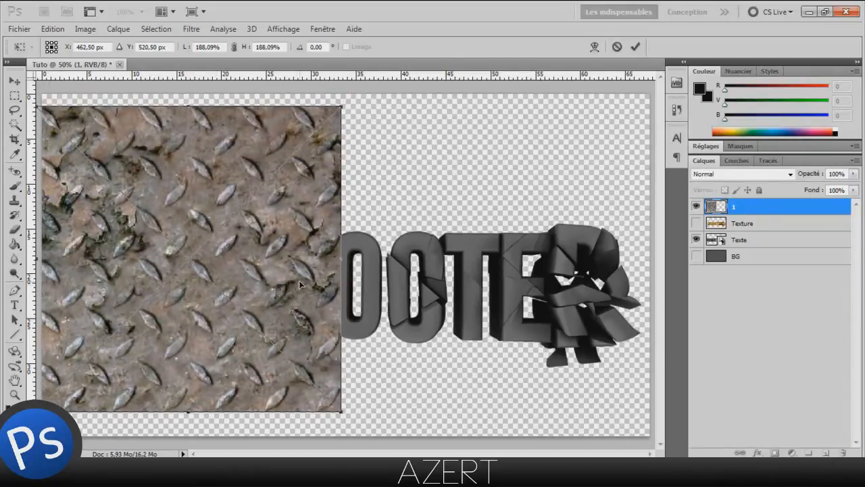
pyautogui.press('Return')
pyautogui.press('e')
pyautogui.click(15, 81)
pyautogui.moveTo(142, 204); pyautogui.dragTo(180, 232)
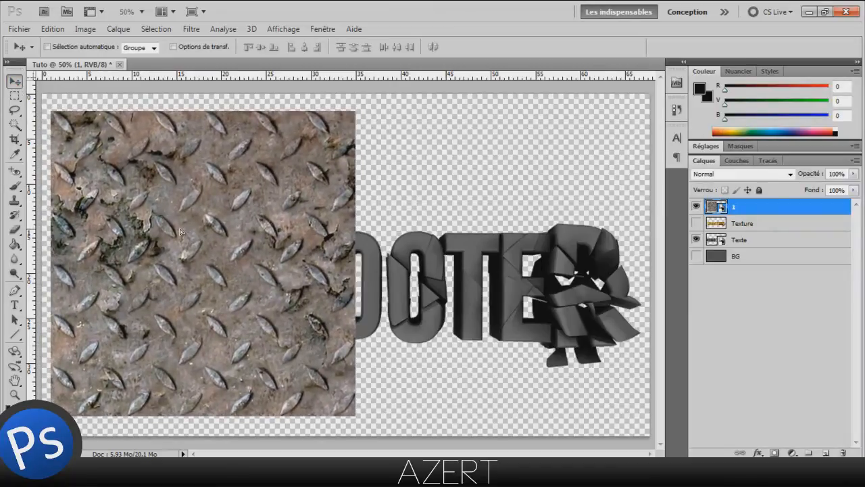
# Set the blend mode of layer 1 to Incrustation and shift the metal plate slightly up and to the right.
pyautogui.click(733, 175)
pyautogui.click(714, 164)
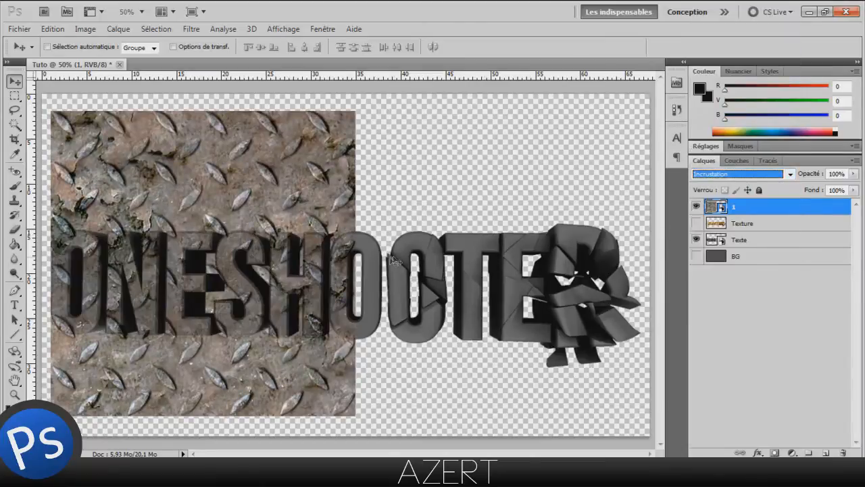
pyautogui.moveTo(259, 391); pyautogui.dragTo(269, 375)
# Transform the metal plate down to about 106%, align it with the first letter and stretch its width to cover ONESH.
pyautogui.hotkey('ctrl', 't')
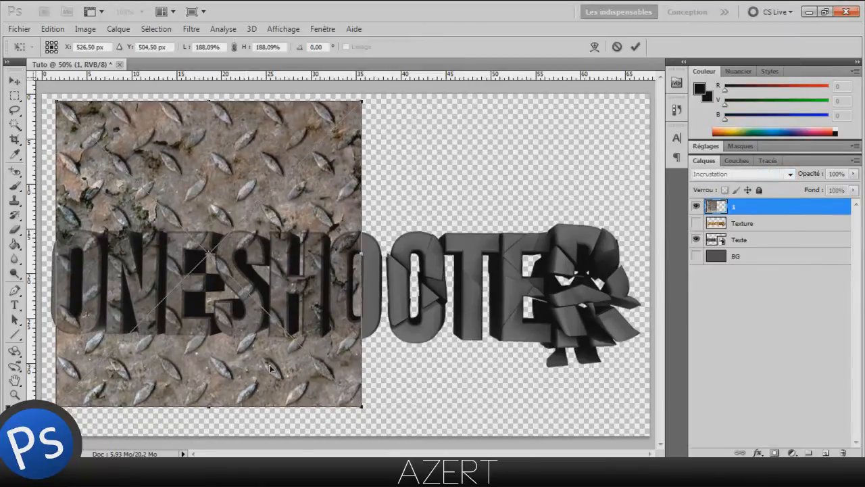
pyautogui.moveTo(365, 104); pyautogui.dragTo(231, 234)
pyautogui.moveTo(189, 334); pyautogui.dragTo(192, 317)
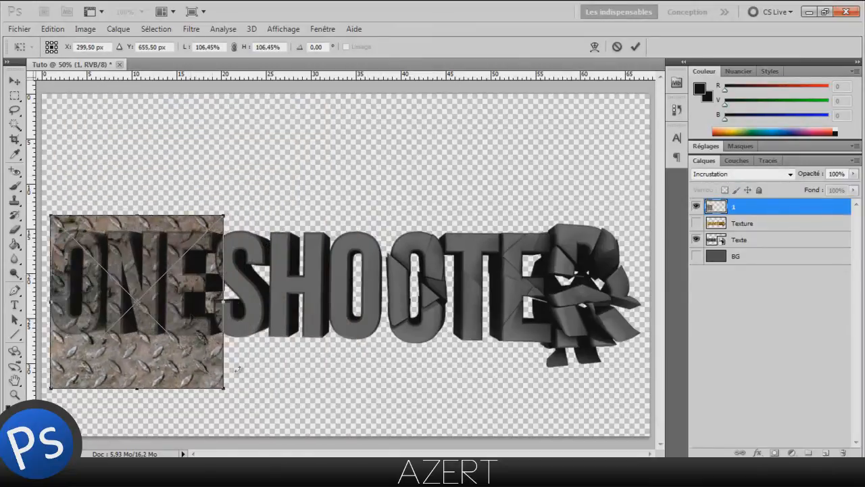
pyautogui.moveTo(230, 305); pyautogui.dragTo(346, 300)
pyautogui.press('Return')
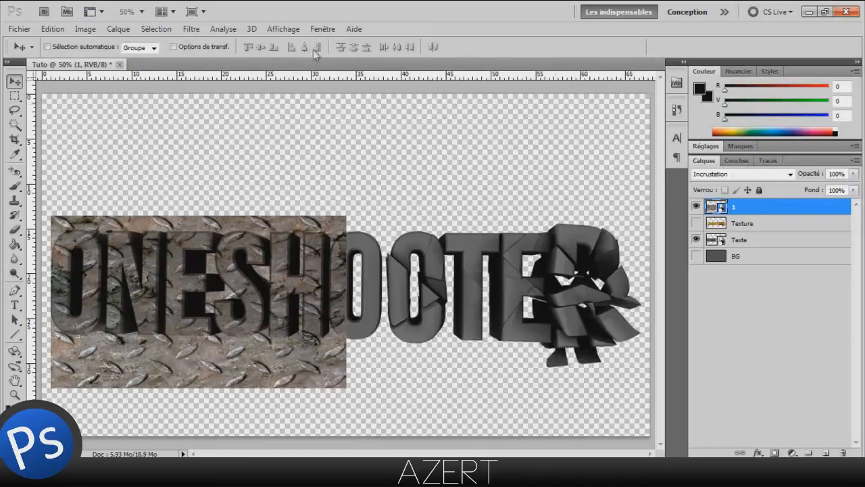
# Load the transparency of the Texte layer as a new selection around the letters.
pyautogui.click(784, 238)
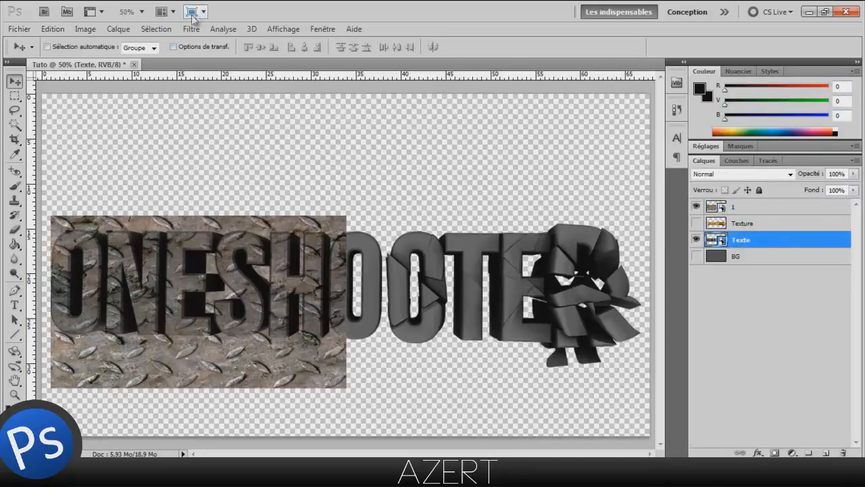
pyautogui.click(156, 29)
pyautogui.click(208, 259)
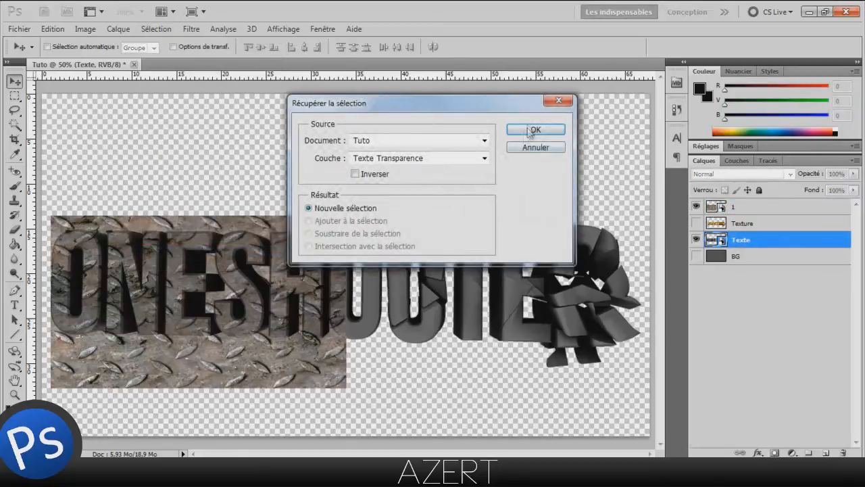
pyautogui.click(519, 131)
# Rasterize the smart object layer 1 while keeping the text selection active.
pyautogui.click(710, 209)
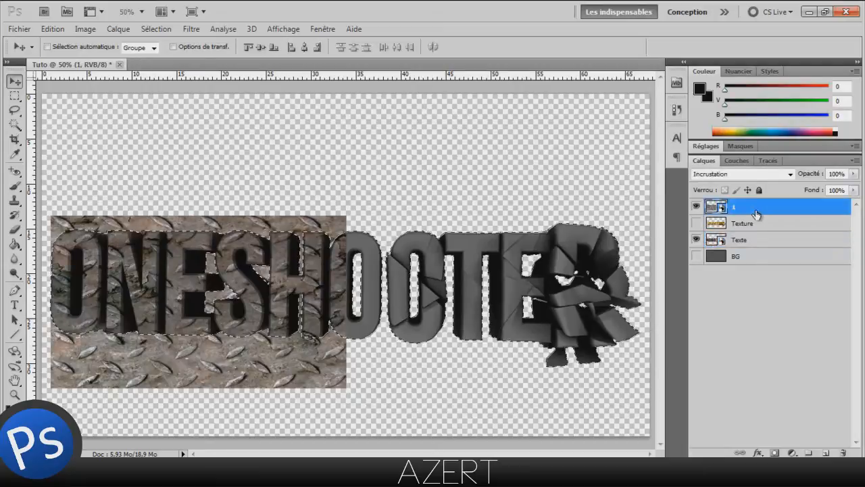
pyautogui.rightClick(757, 206)
pyautogui.click(675, 260)
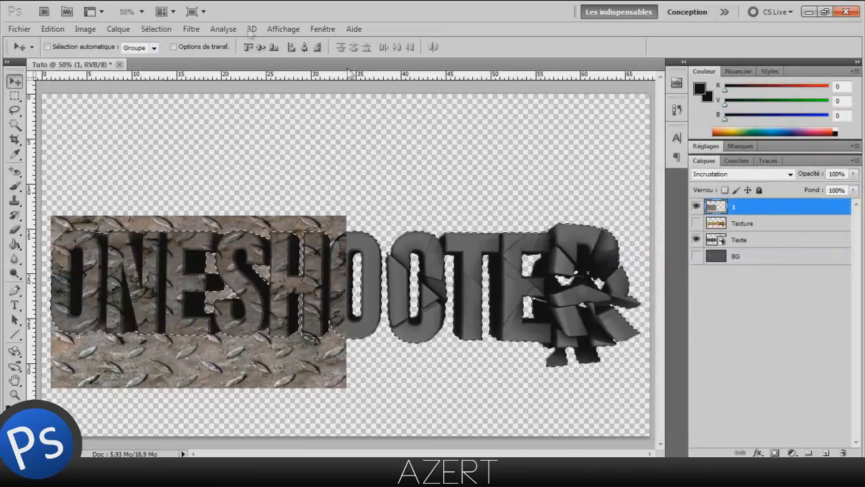
# Switch to the Rectangular Marquee tool and bring up the commands for the active text selection.
pyautogui.press('m')
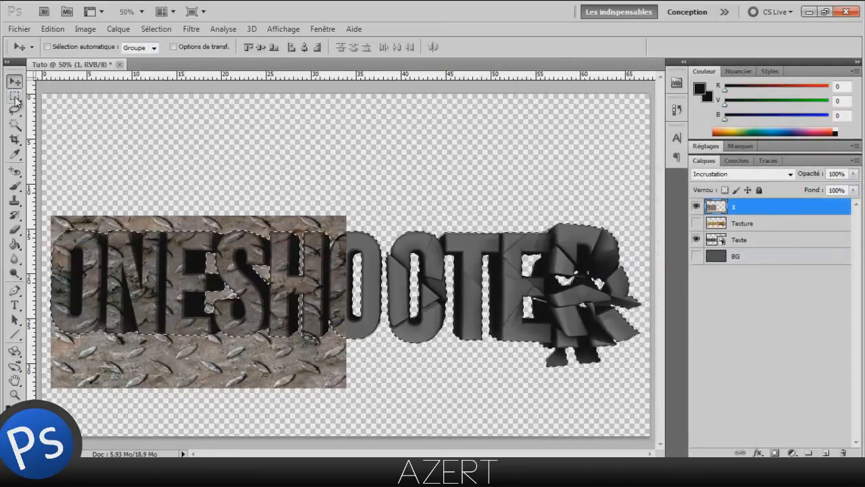
pyautogui.rightClick(280, 179)
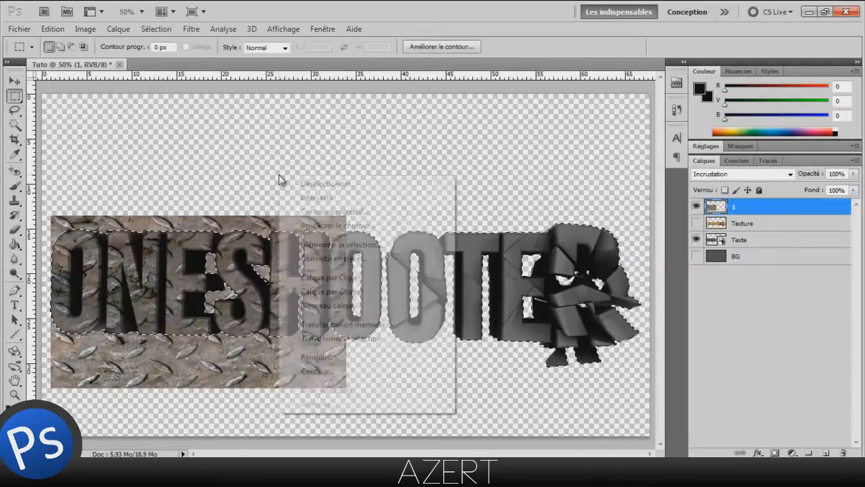